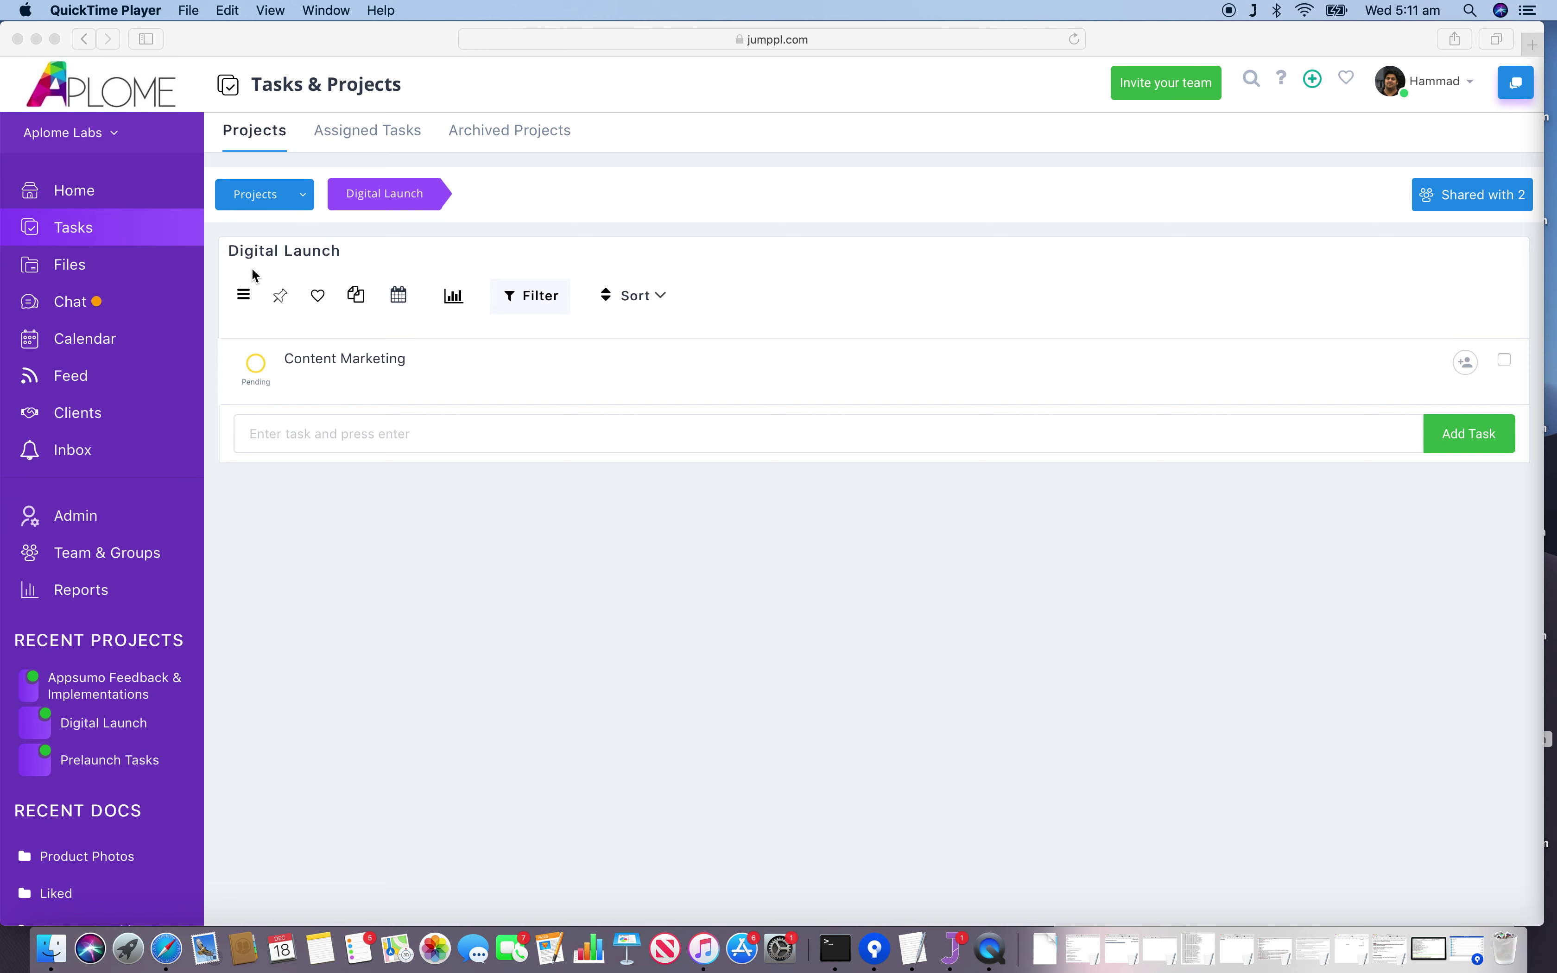
Bring Safari forward and open the Edit Project form for the Digital Launch project.
left_click(245, 300)
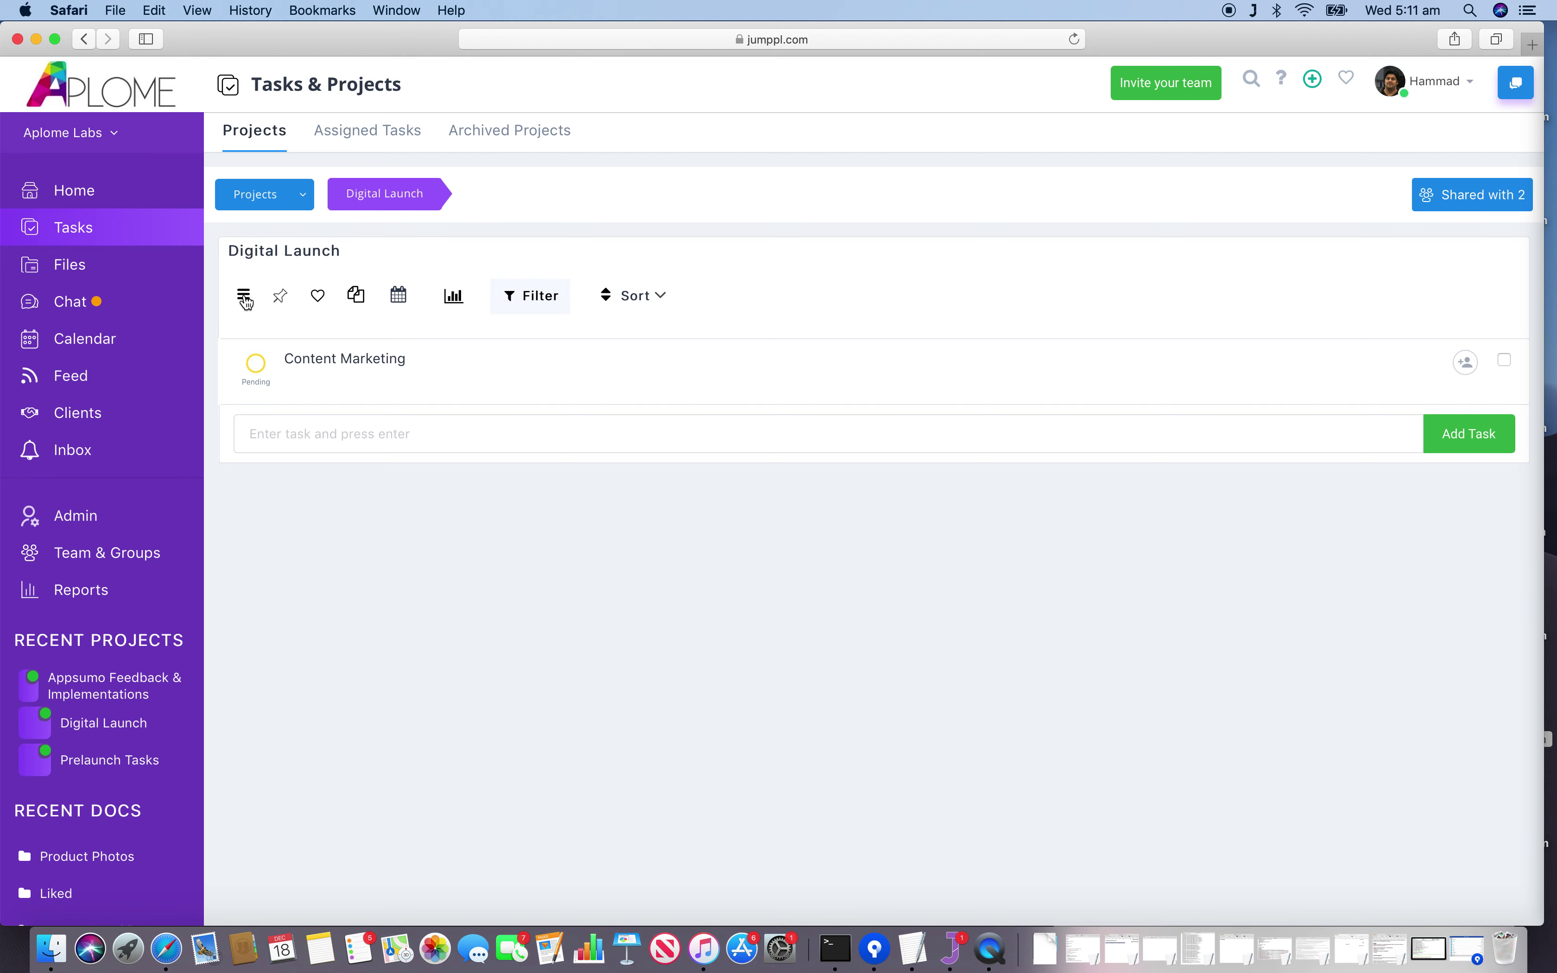
left_click(245, 300)
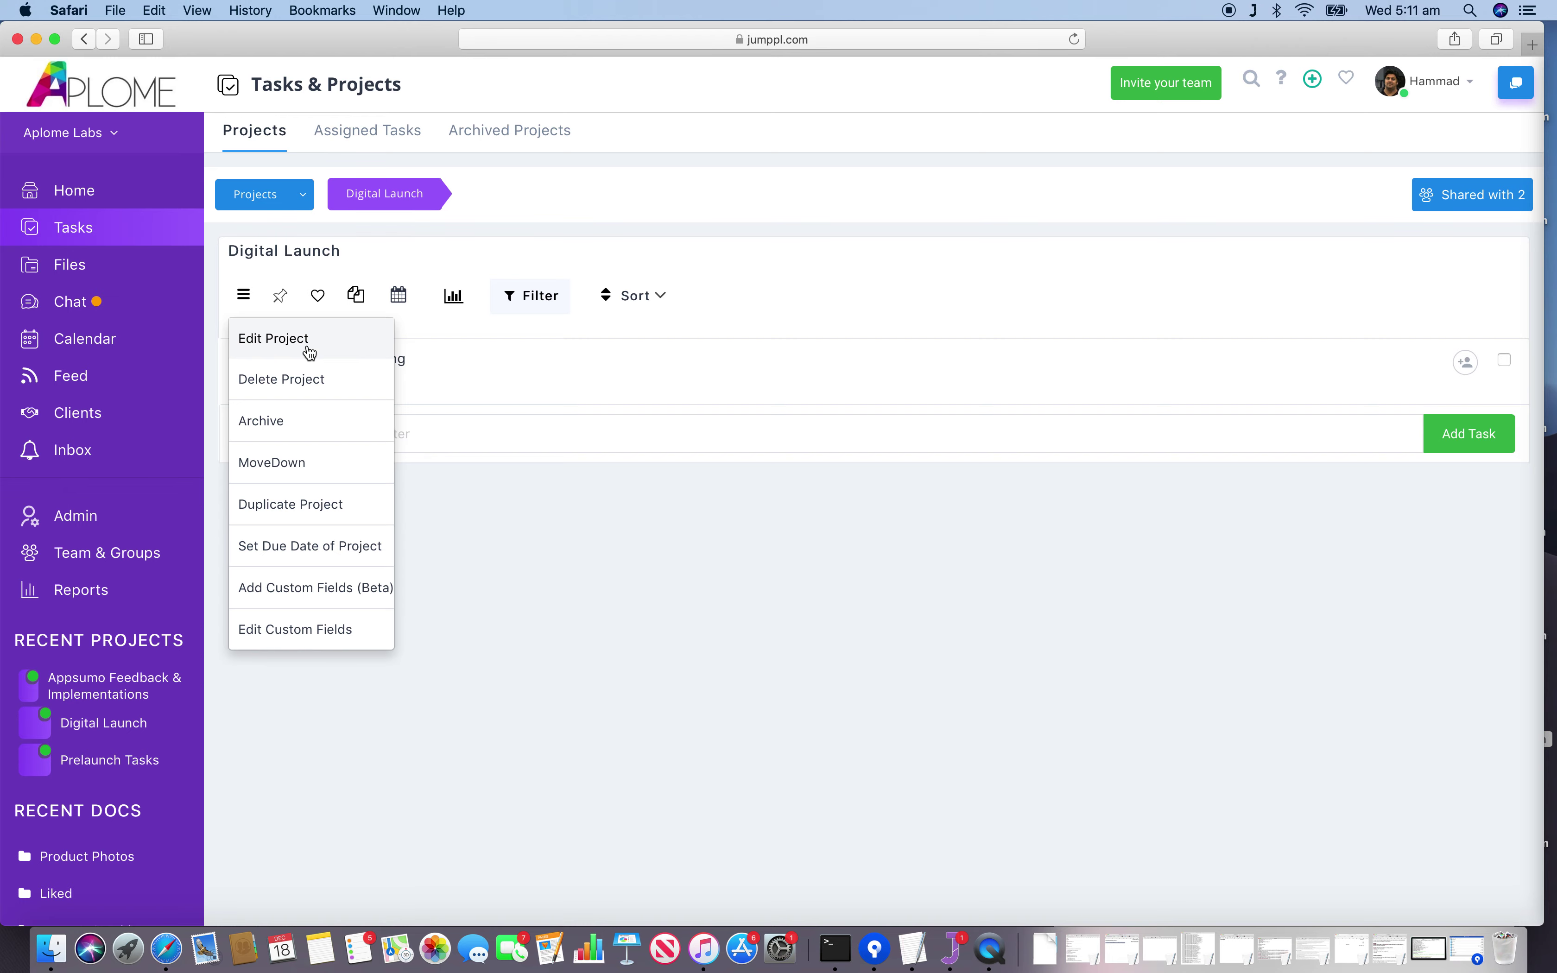
left_click(309, 353)
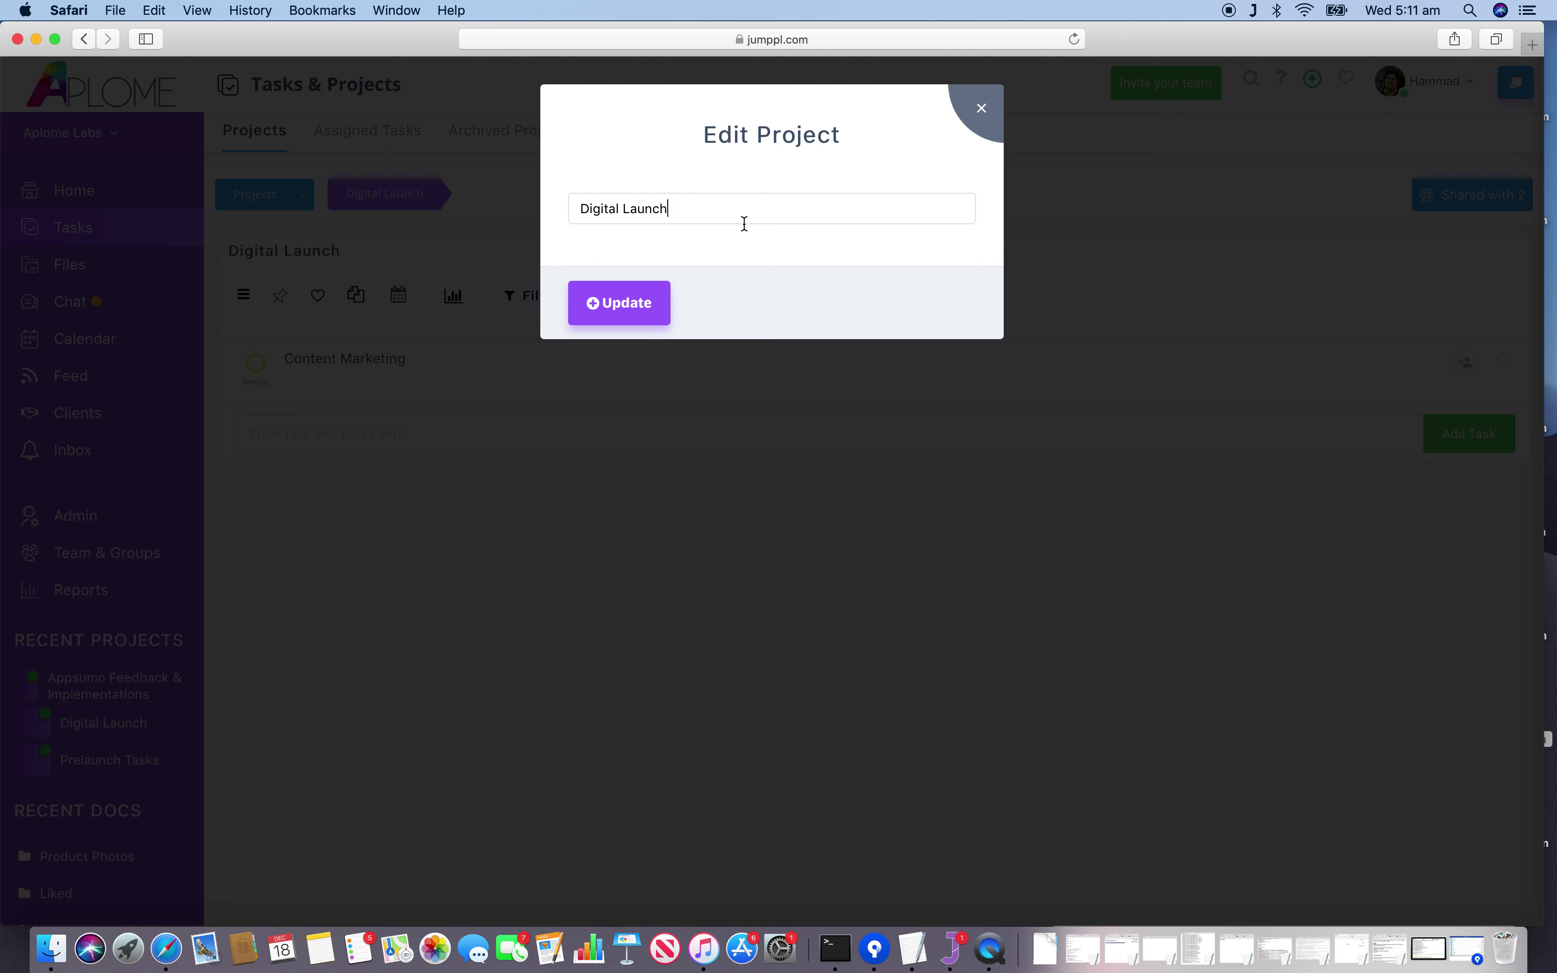
Append ' 2019' to the project name, fixing a typo, and save it as 'Digital Launch 2019'.
type("29")
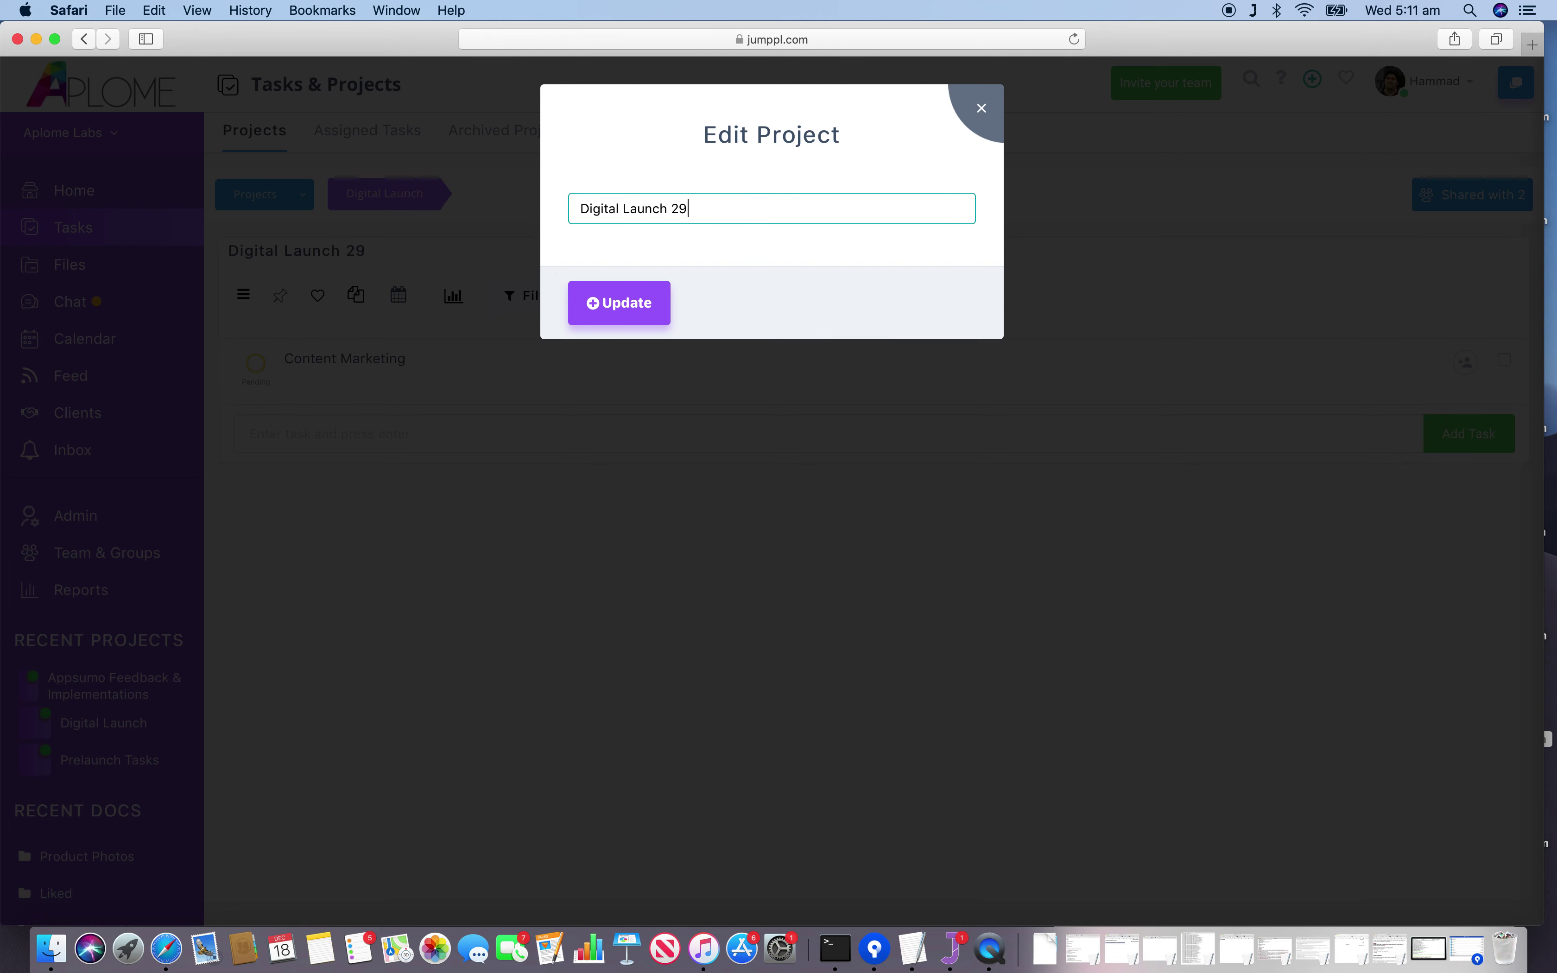
key("BackSpace")
type("019")
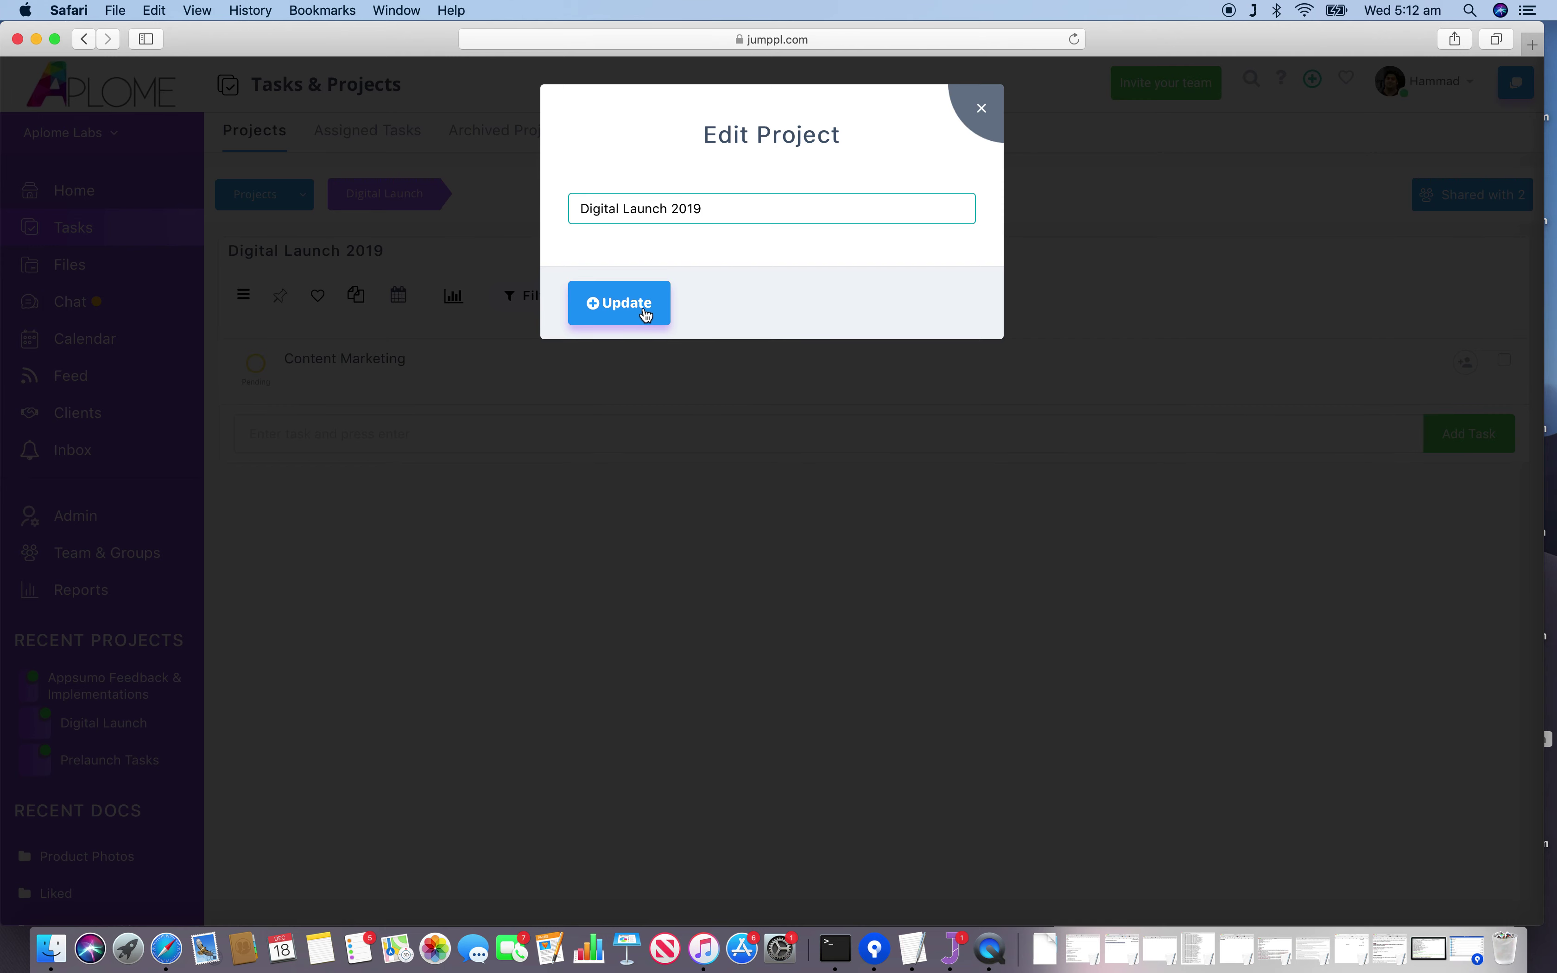
left_click(619, 303)
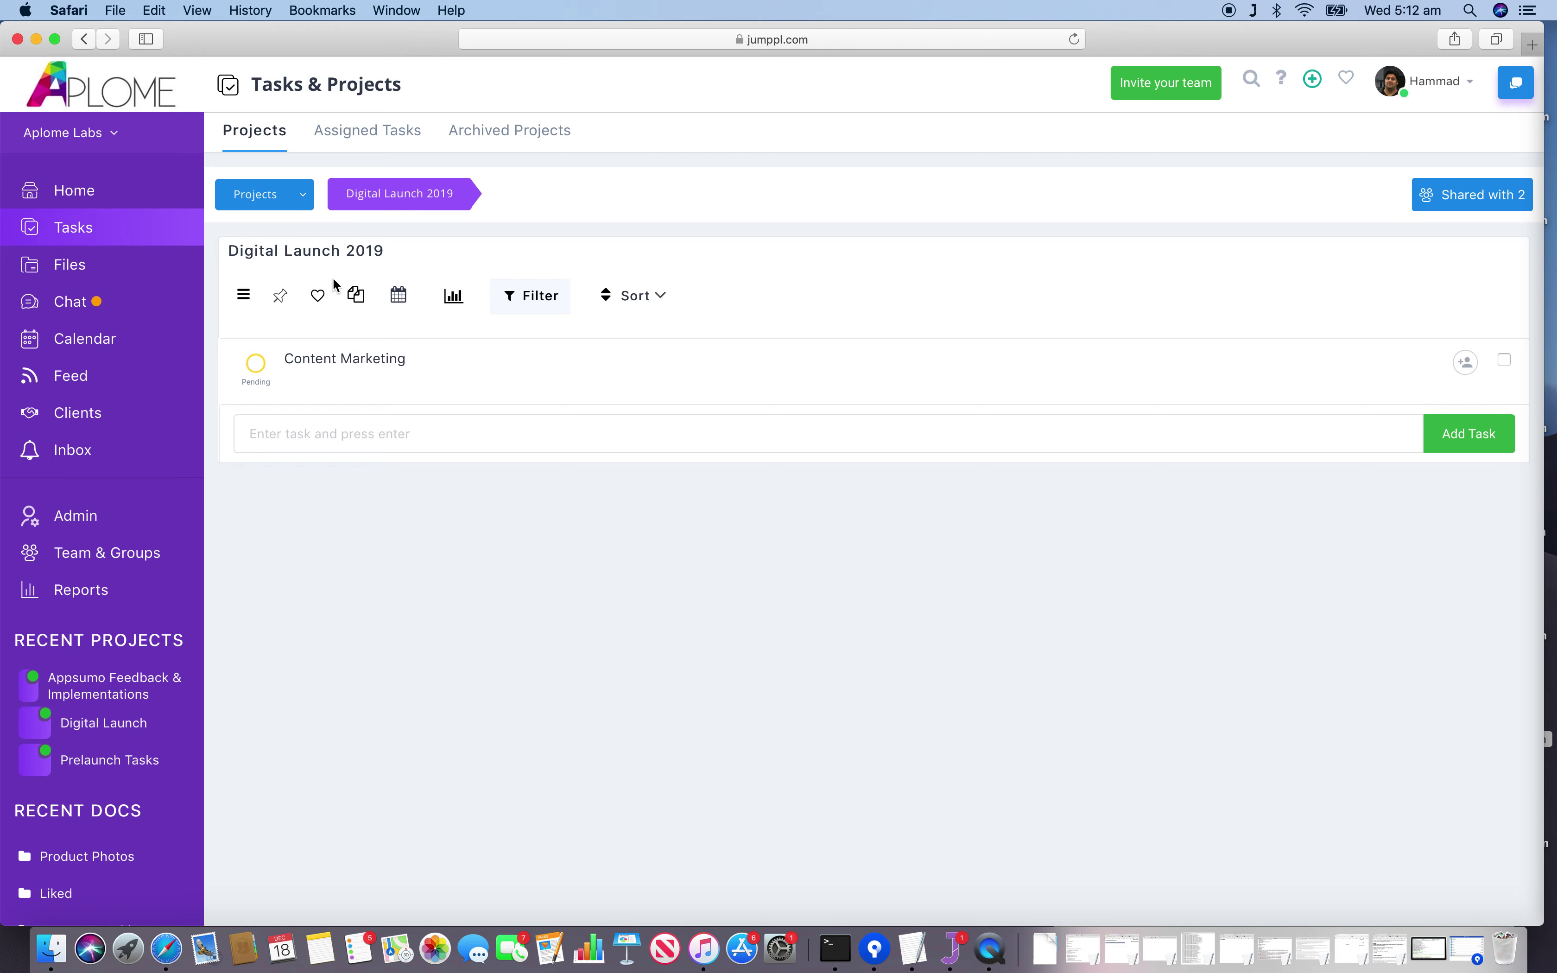
Begin deleting Digital Launch 2019, dismiss the confirmation, and reopen the project options.
left_click(244, 298)
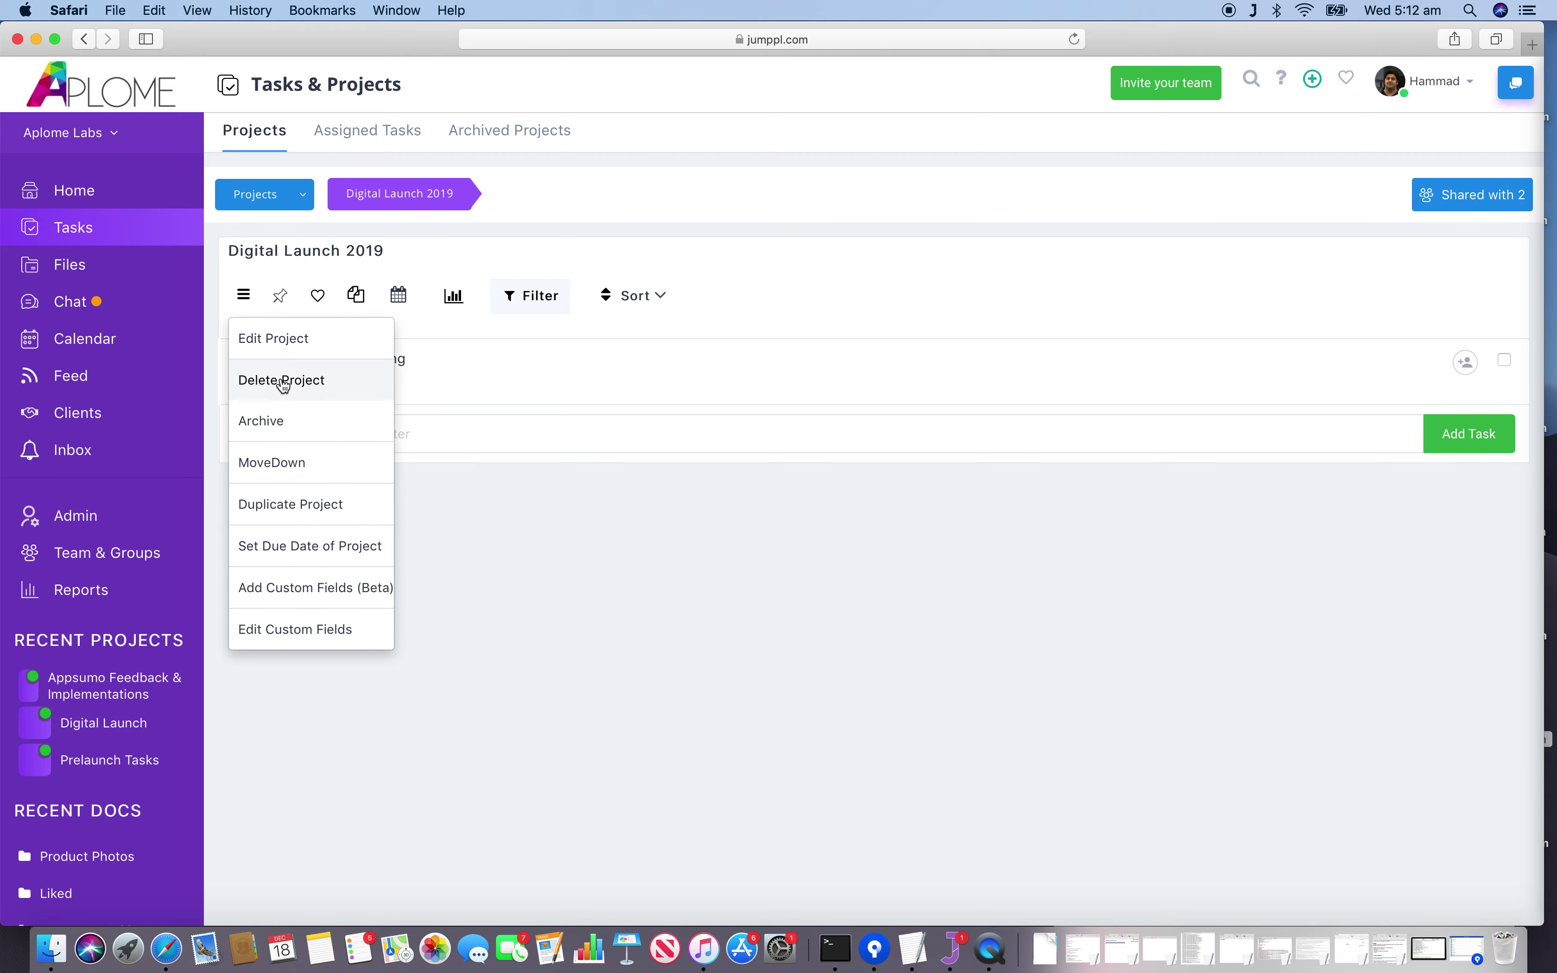
left_click(333, 394)
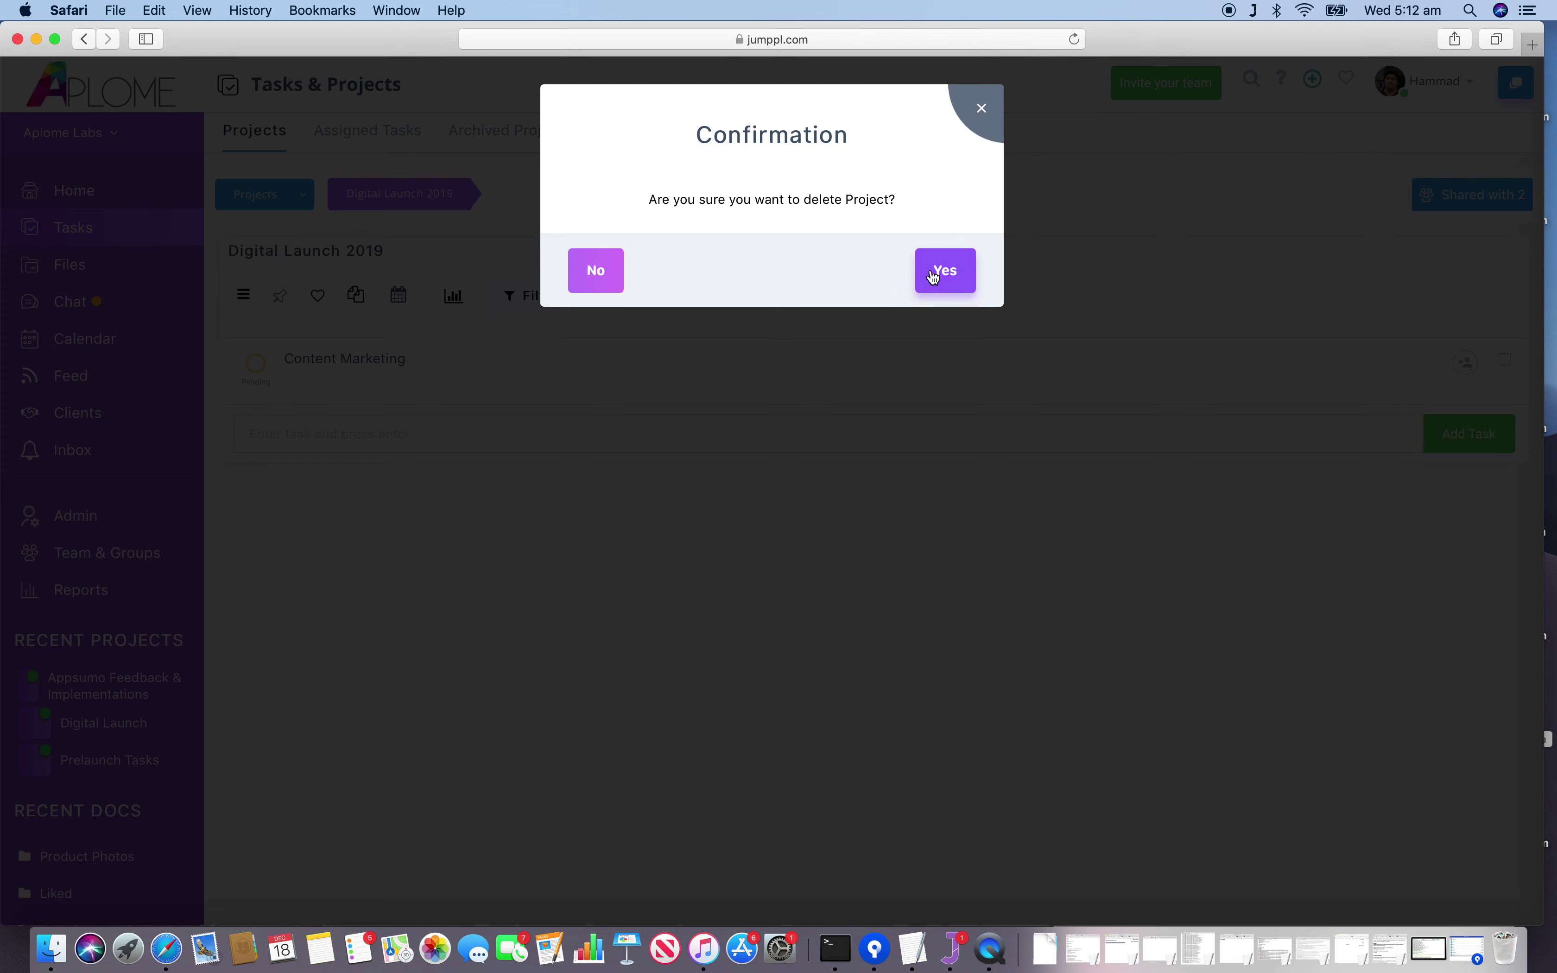
left_click(982, 116)
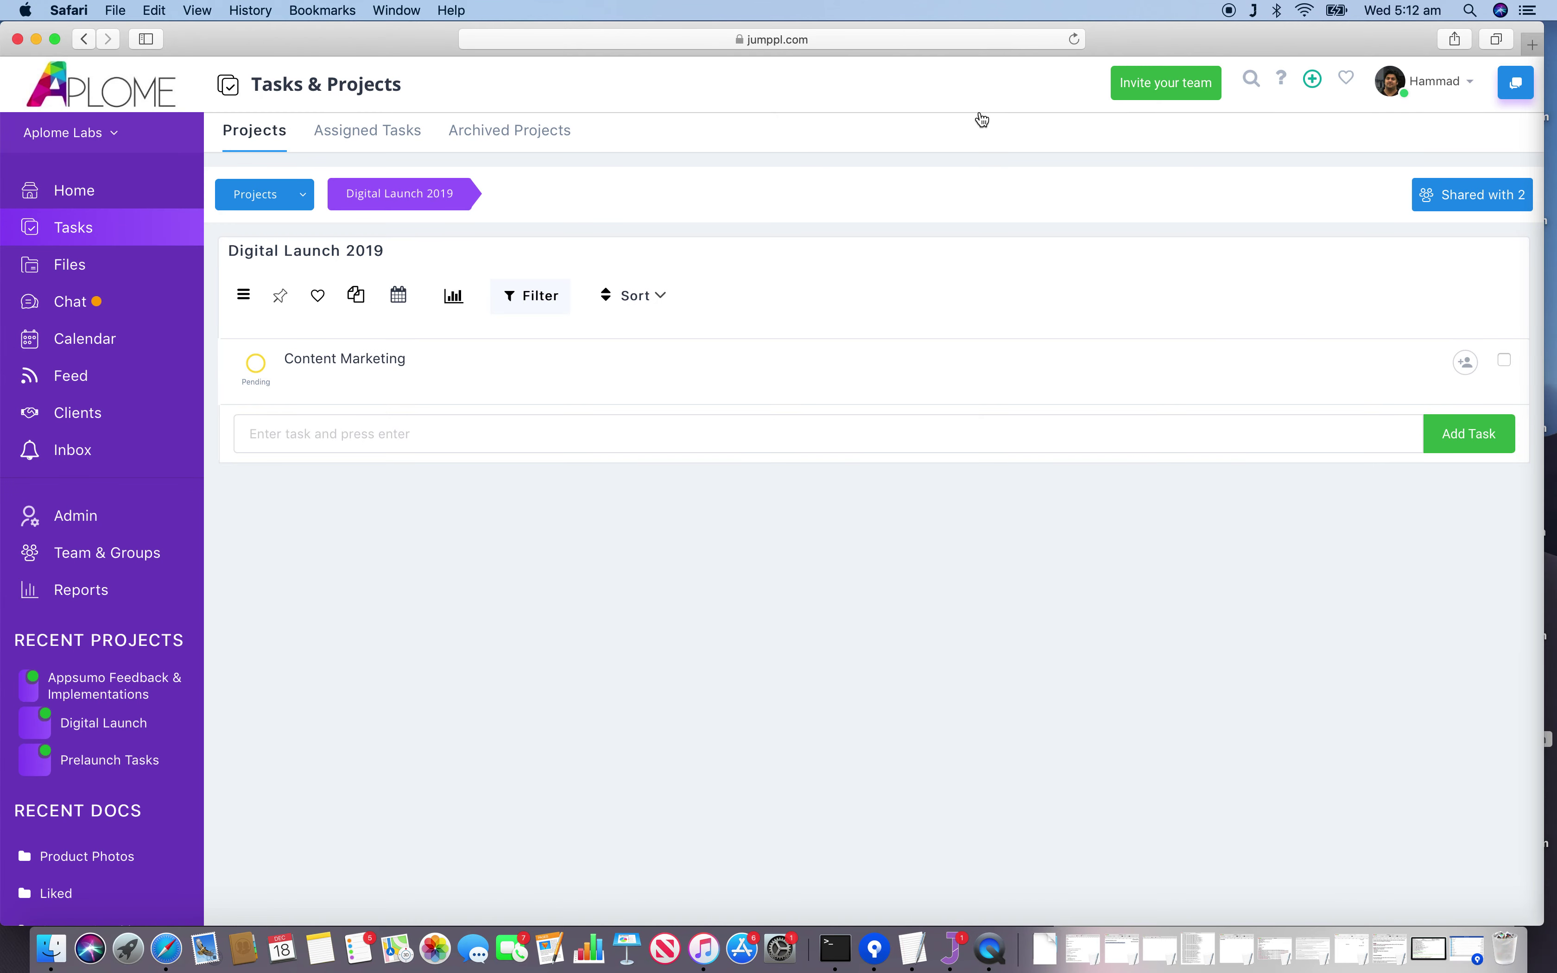
left_click(242, 297)
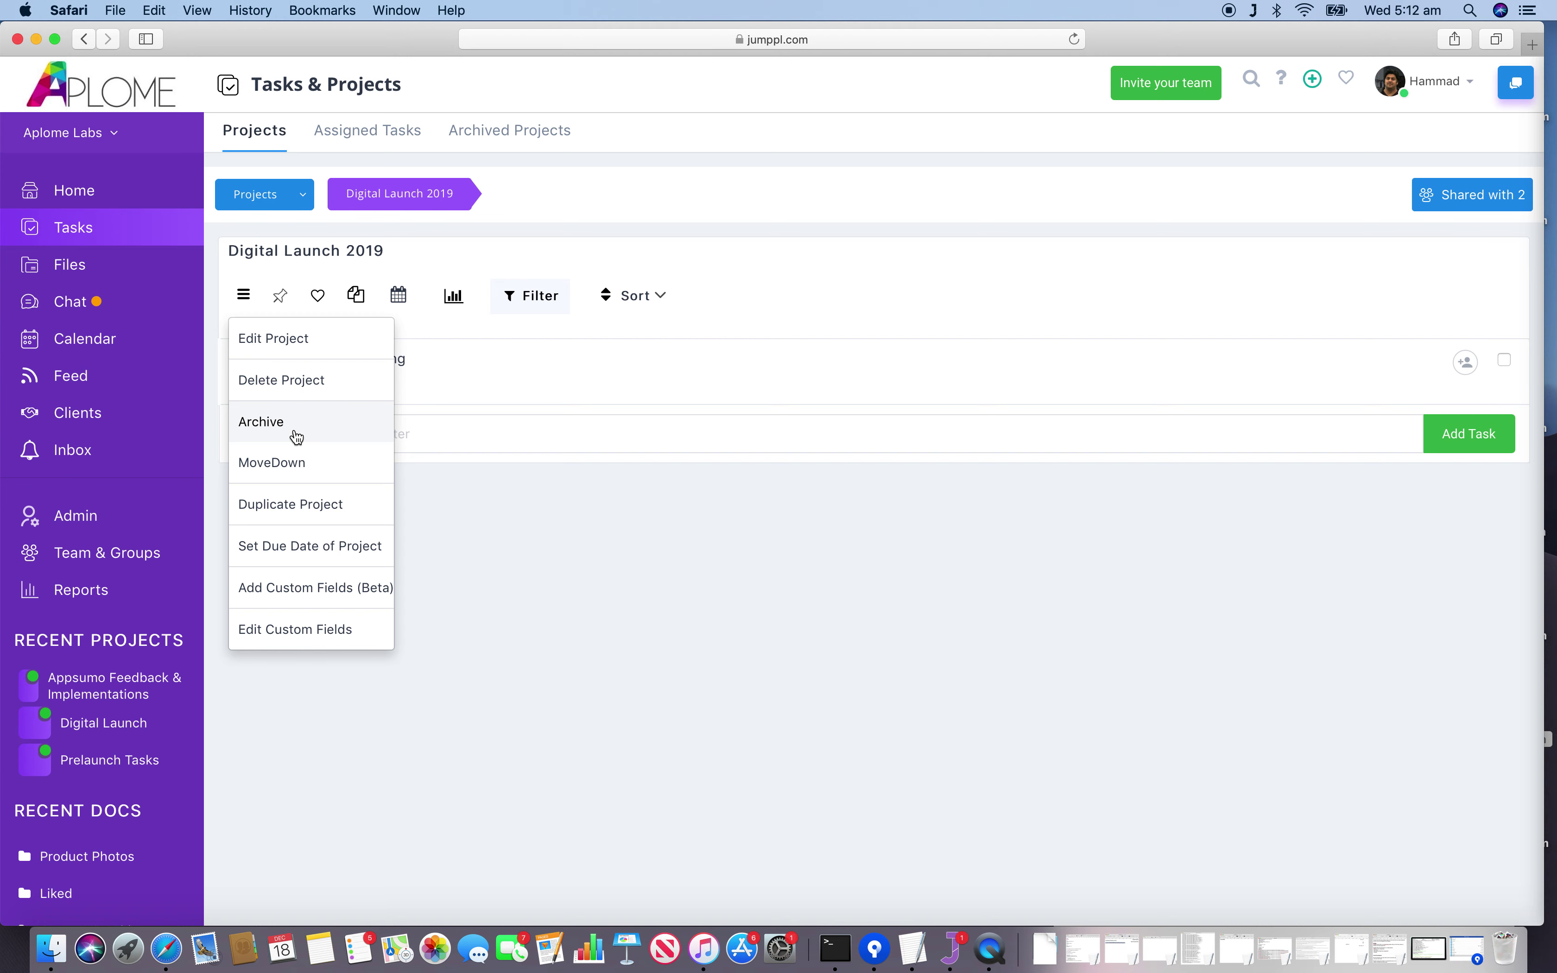
Open the all-projects dropdown and close it again to return to the task page.
left_click(306, 194)
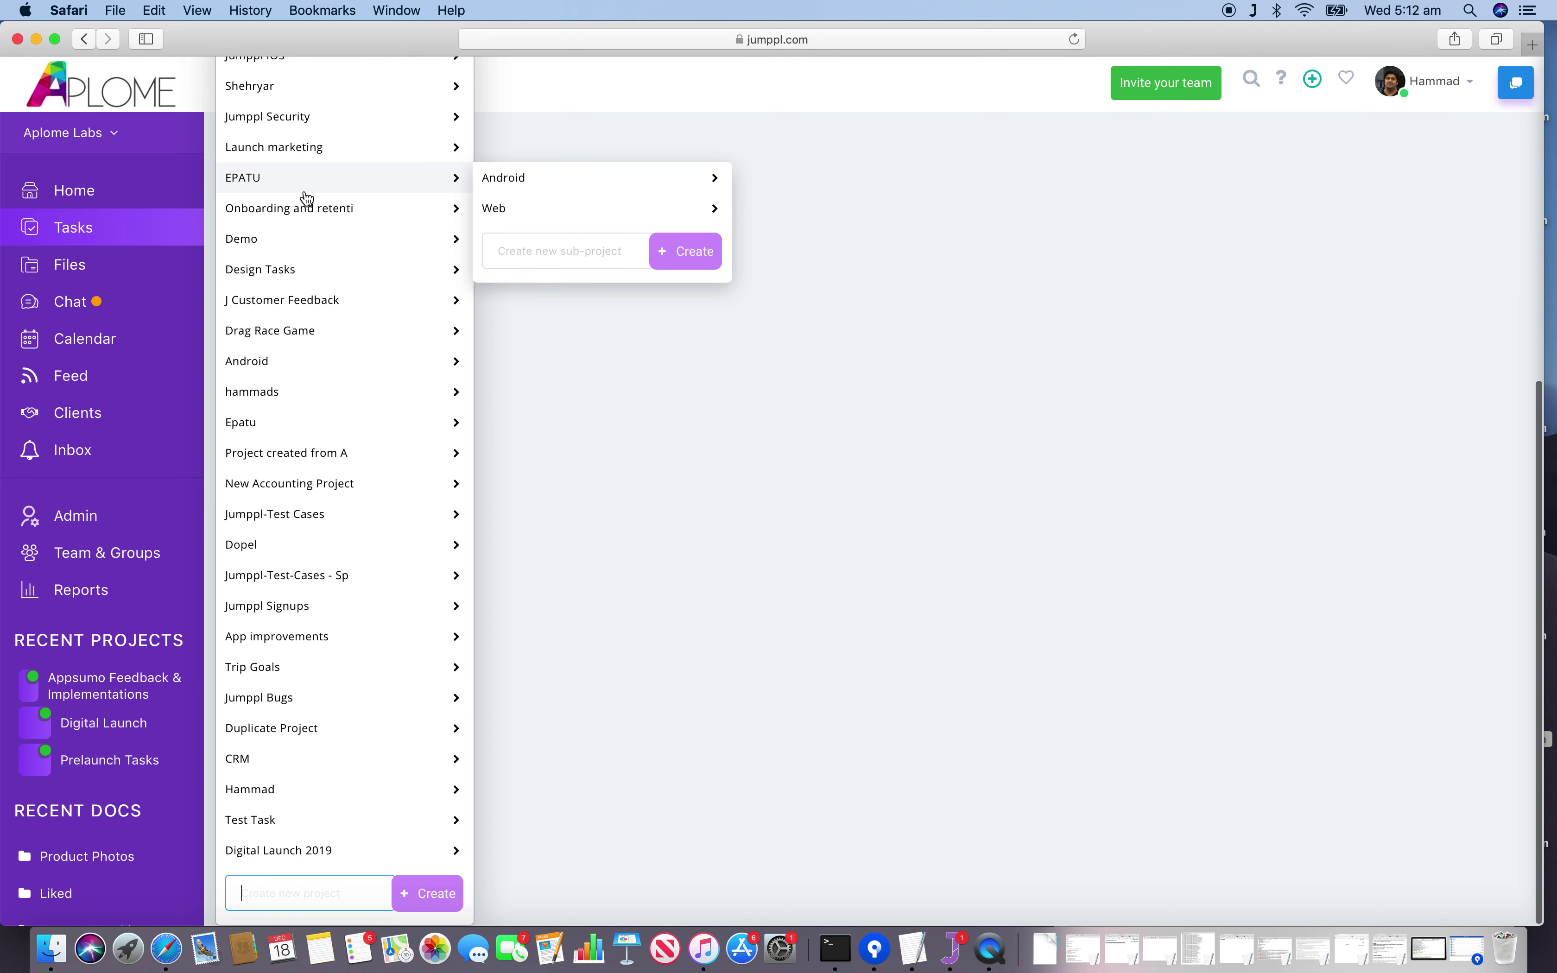
left_click(619, 298)
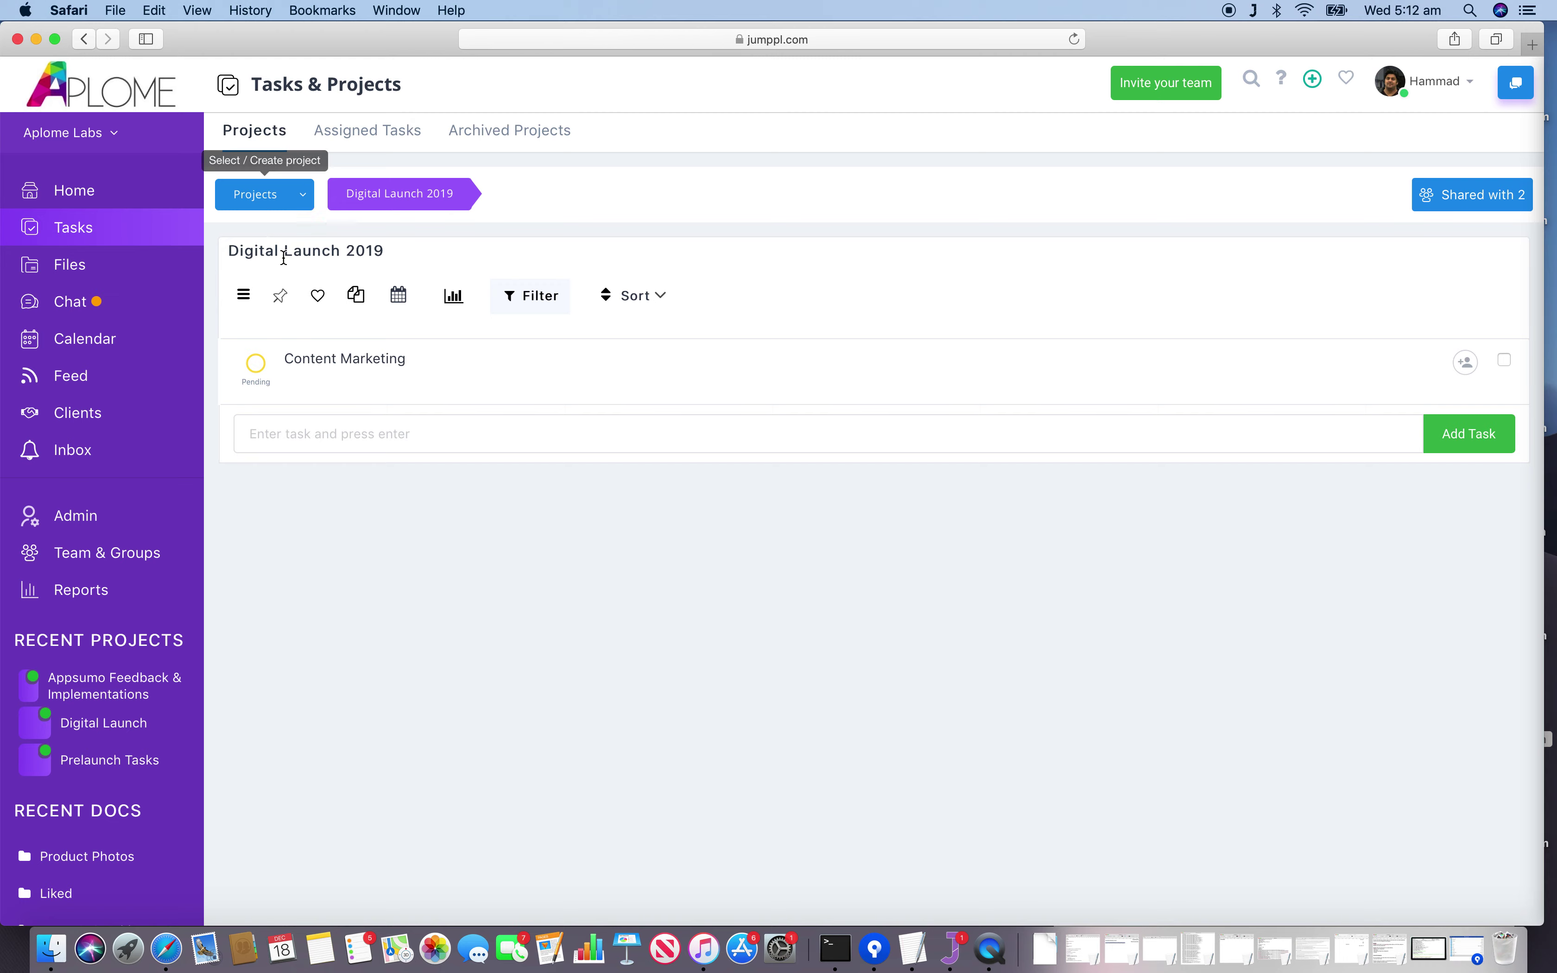
Archive Digital Launch 2019 from its options menu, confirming with Yes.
left_click(244, 303)
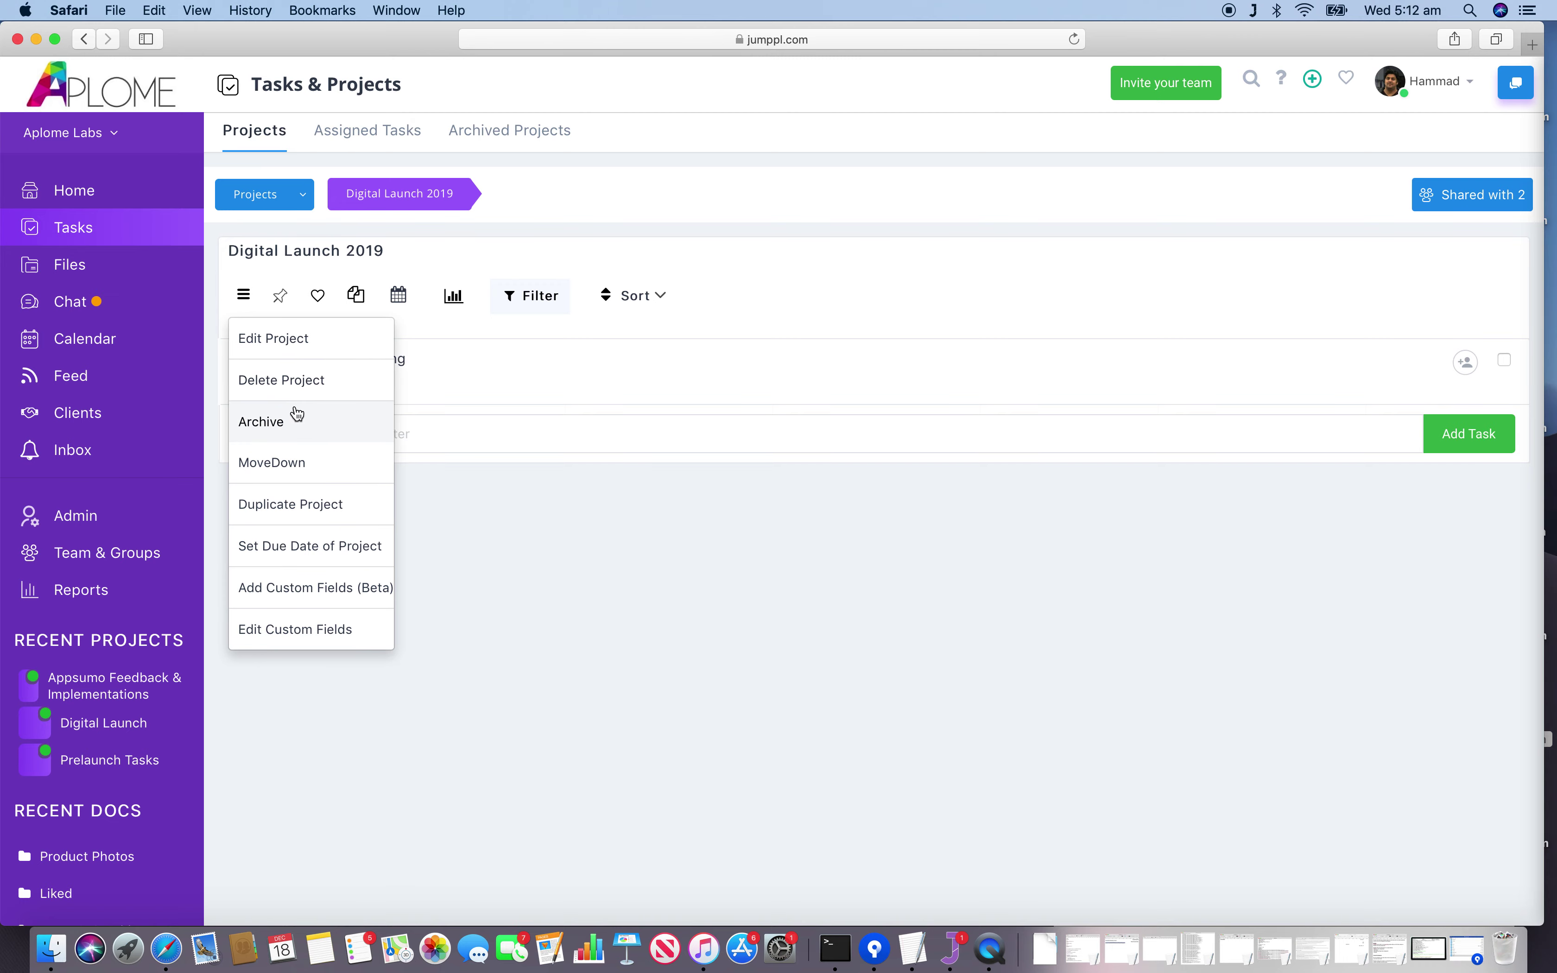
left_click(287, 429)
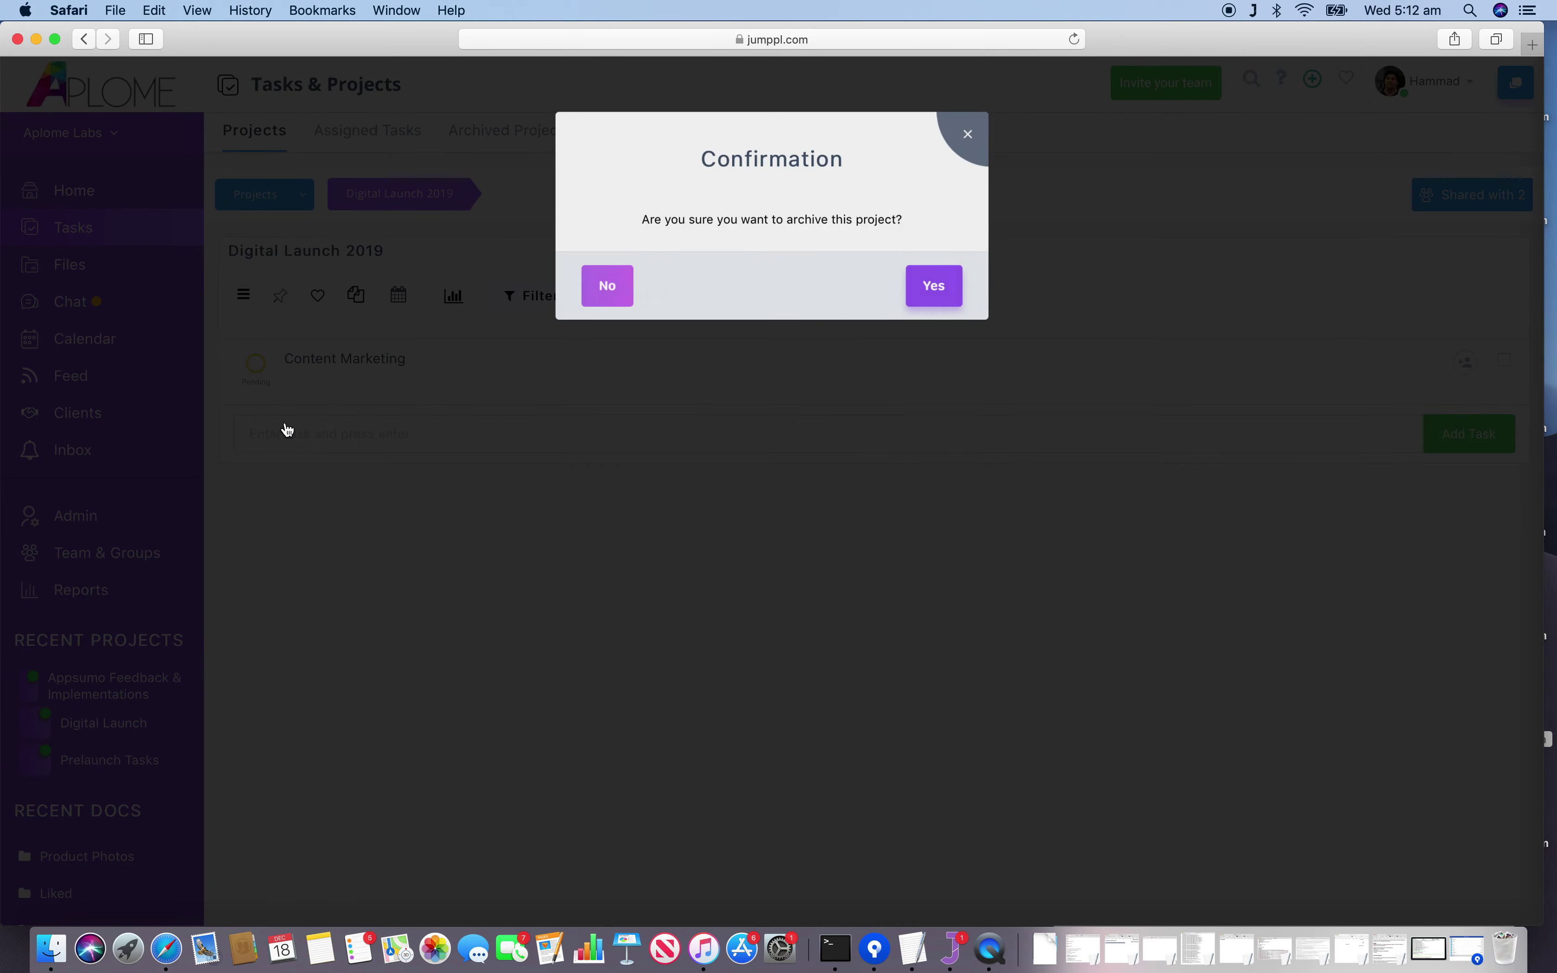
left_click(961, 280)
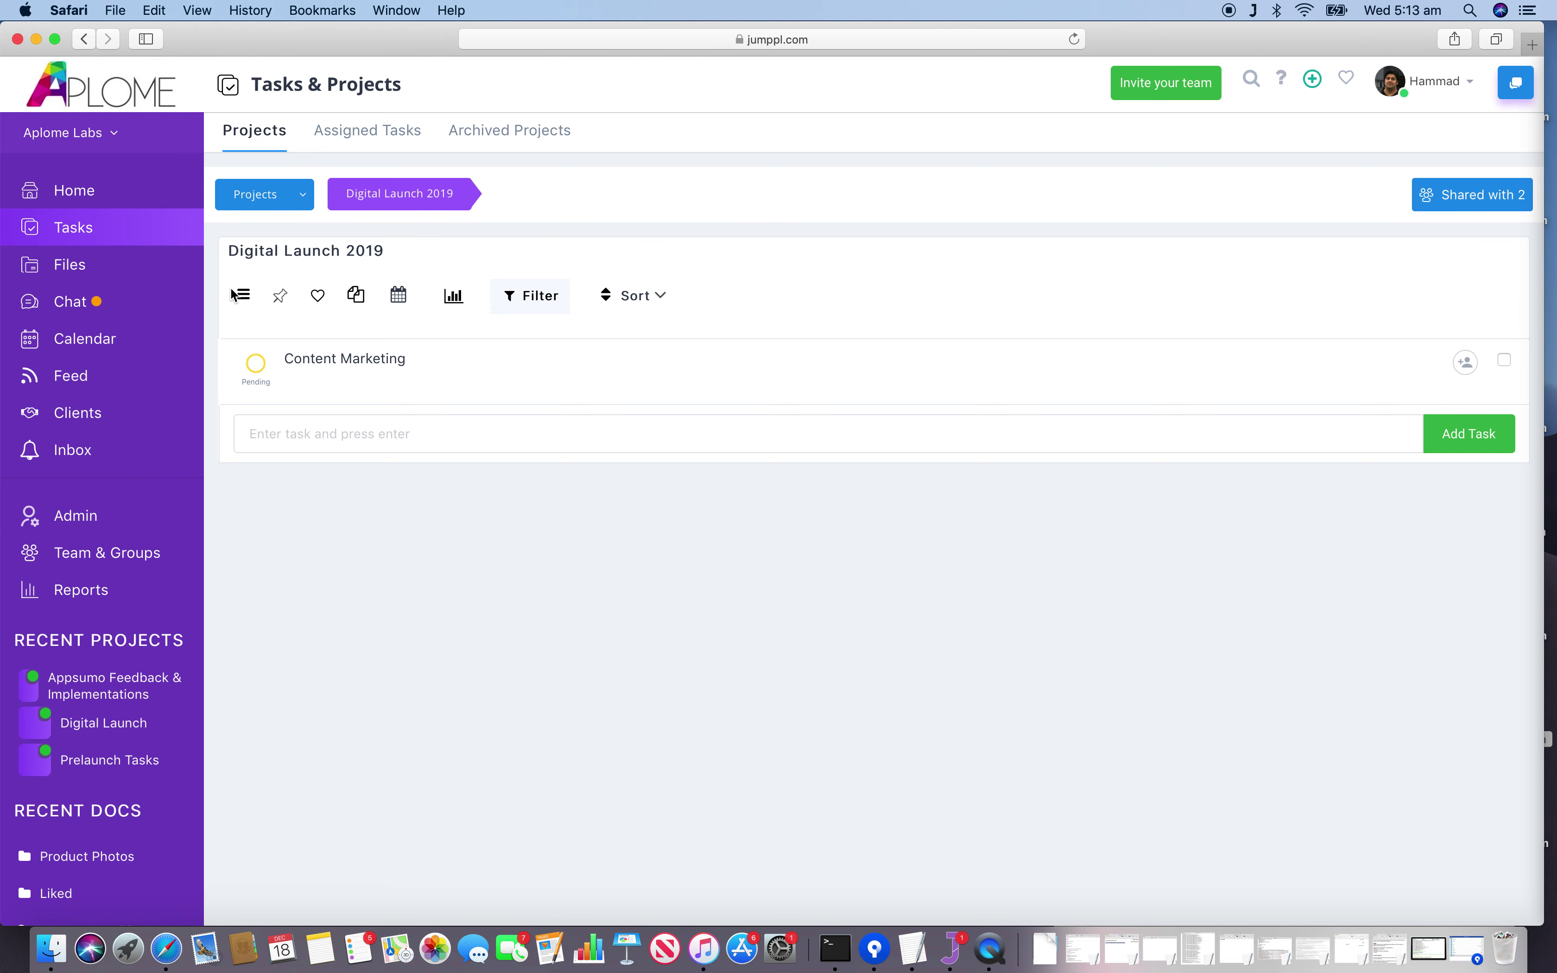
left_click(308, 201)
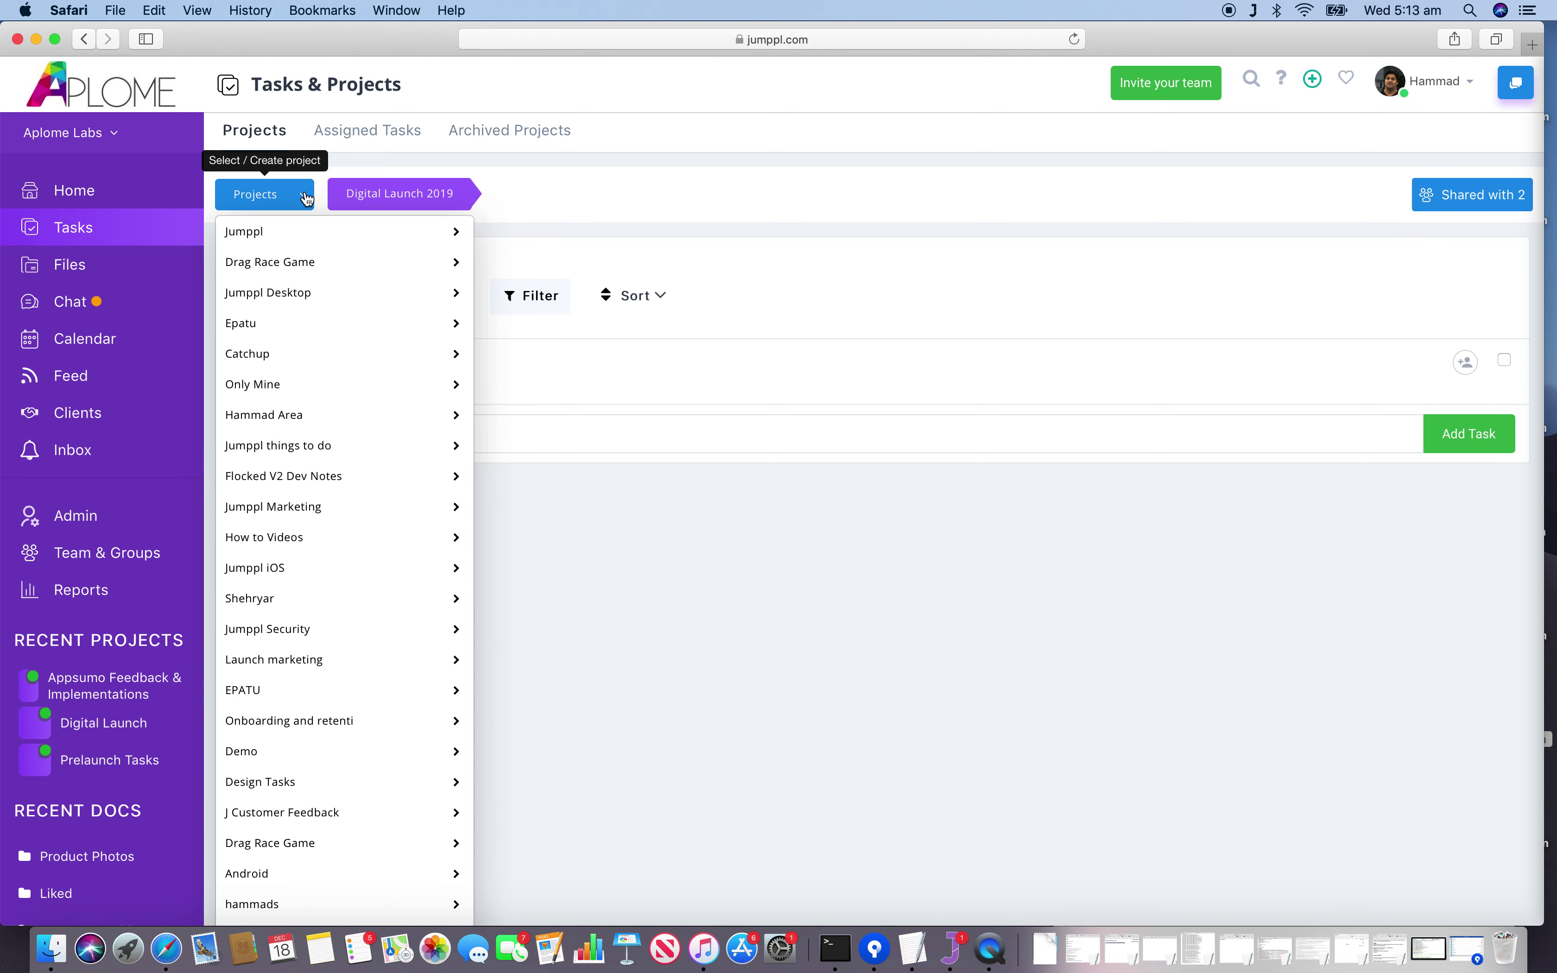
Confirm Digital Launch 2019 appears under Archived Projects, then go back to the Projects tab.
left_click(551, 208)
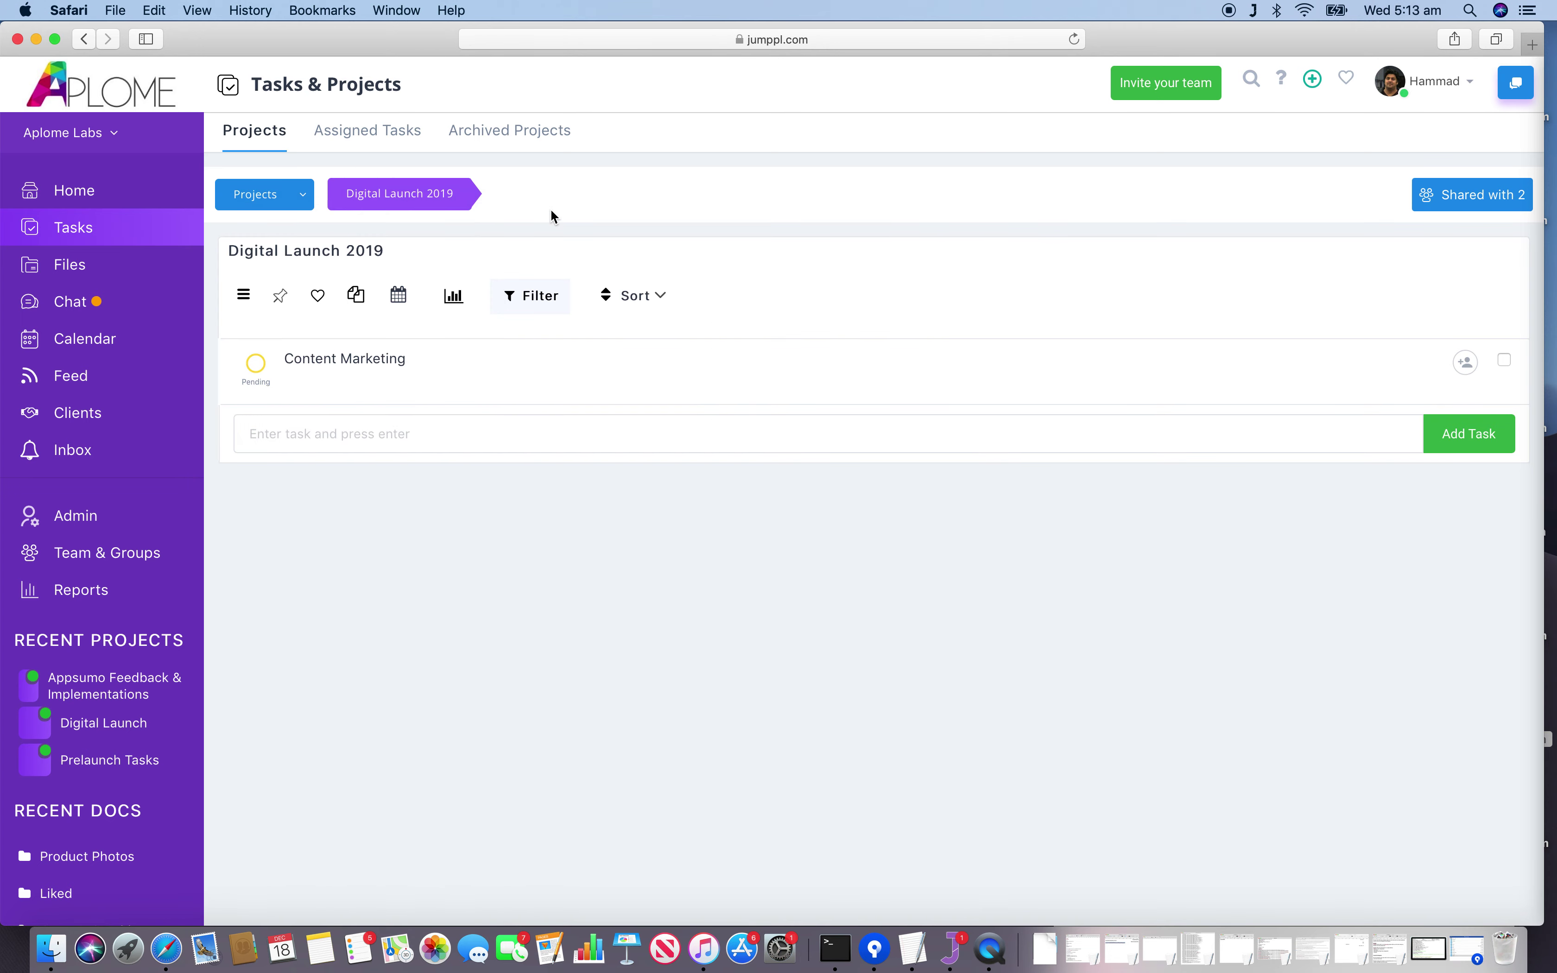
left_click(507, 136)
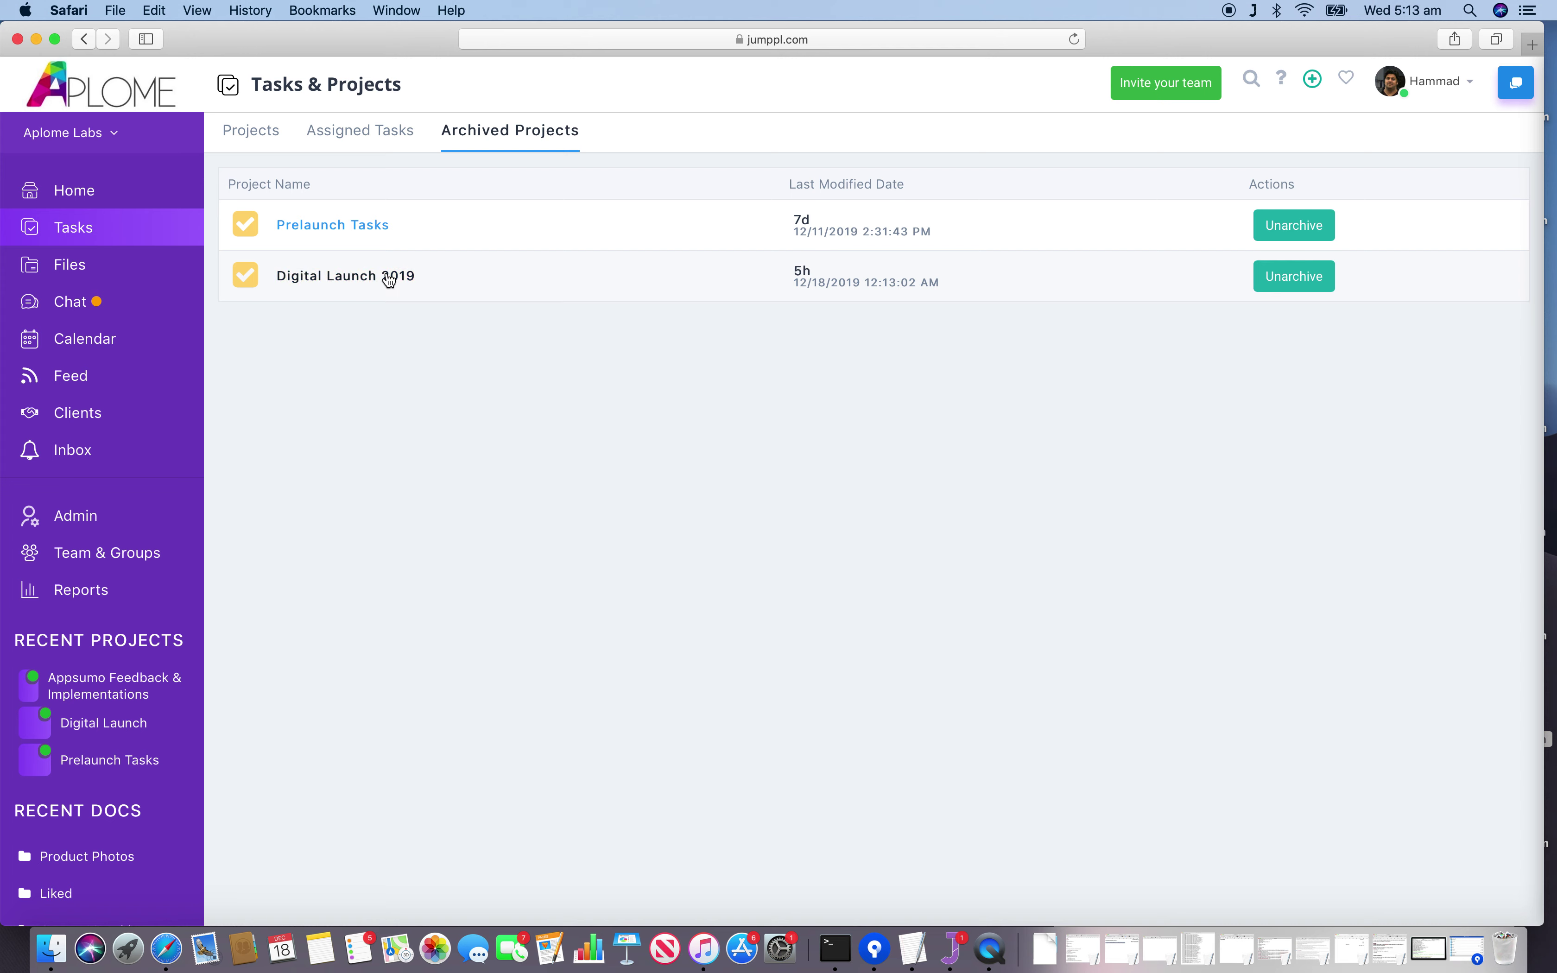
left_click(264, 137)
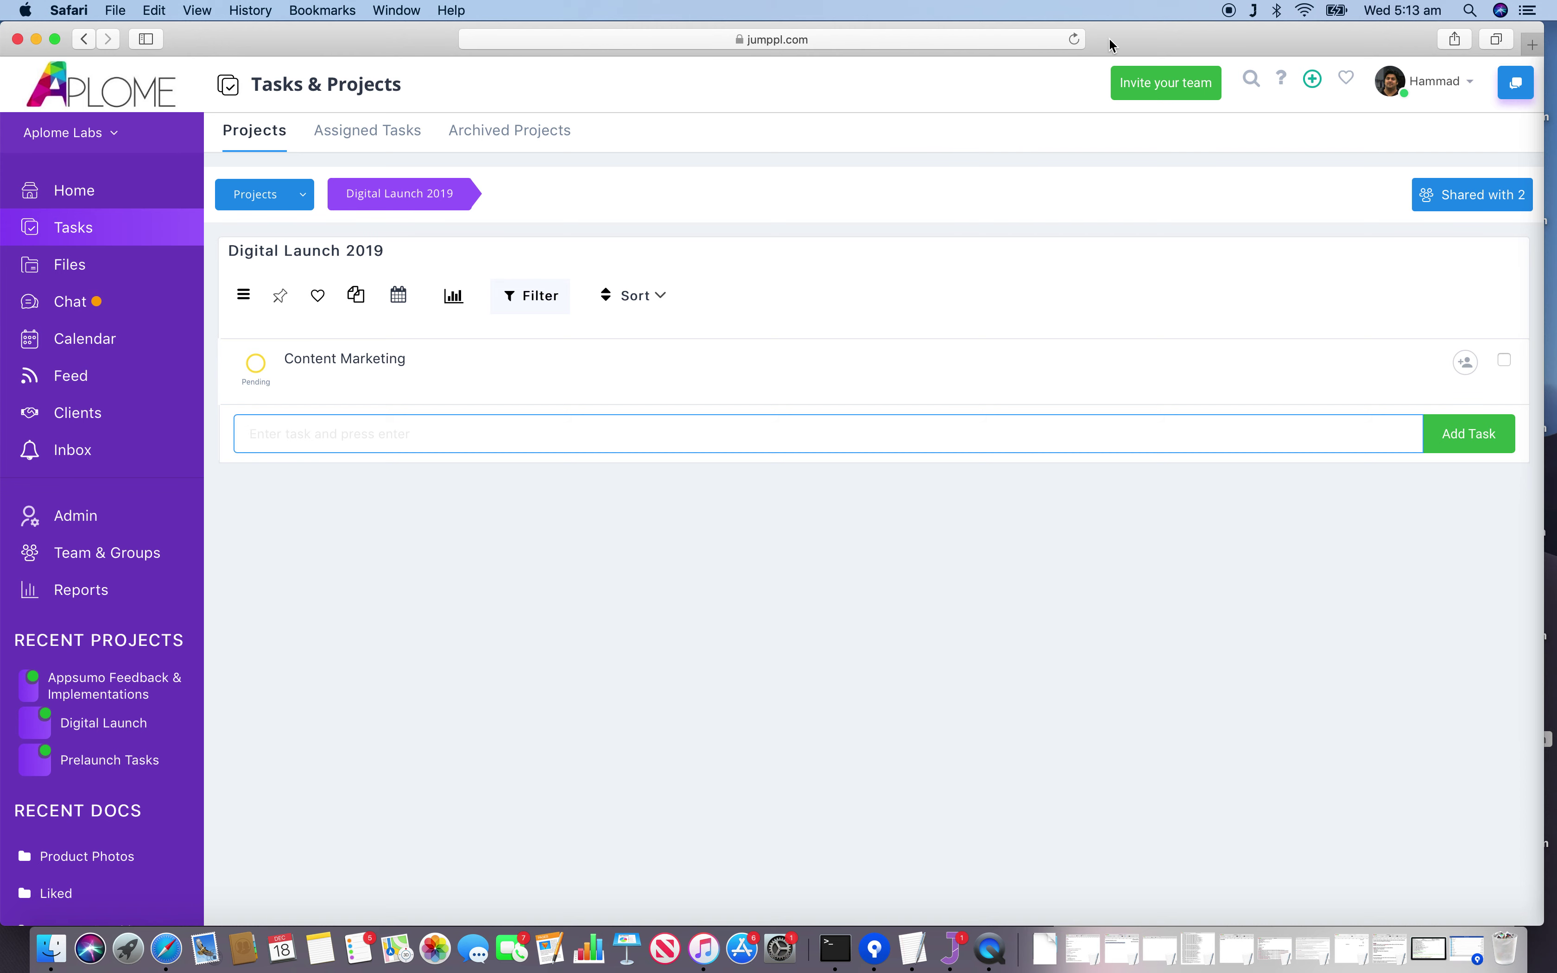
Reload the browser page and open the all-projects list.
left_click(1075, 39)
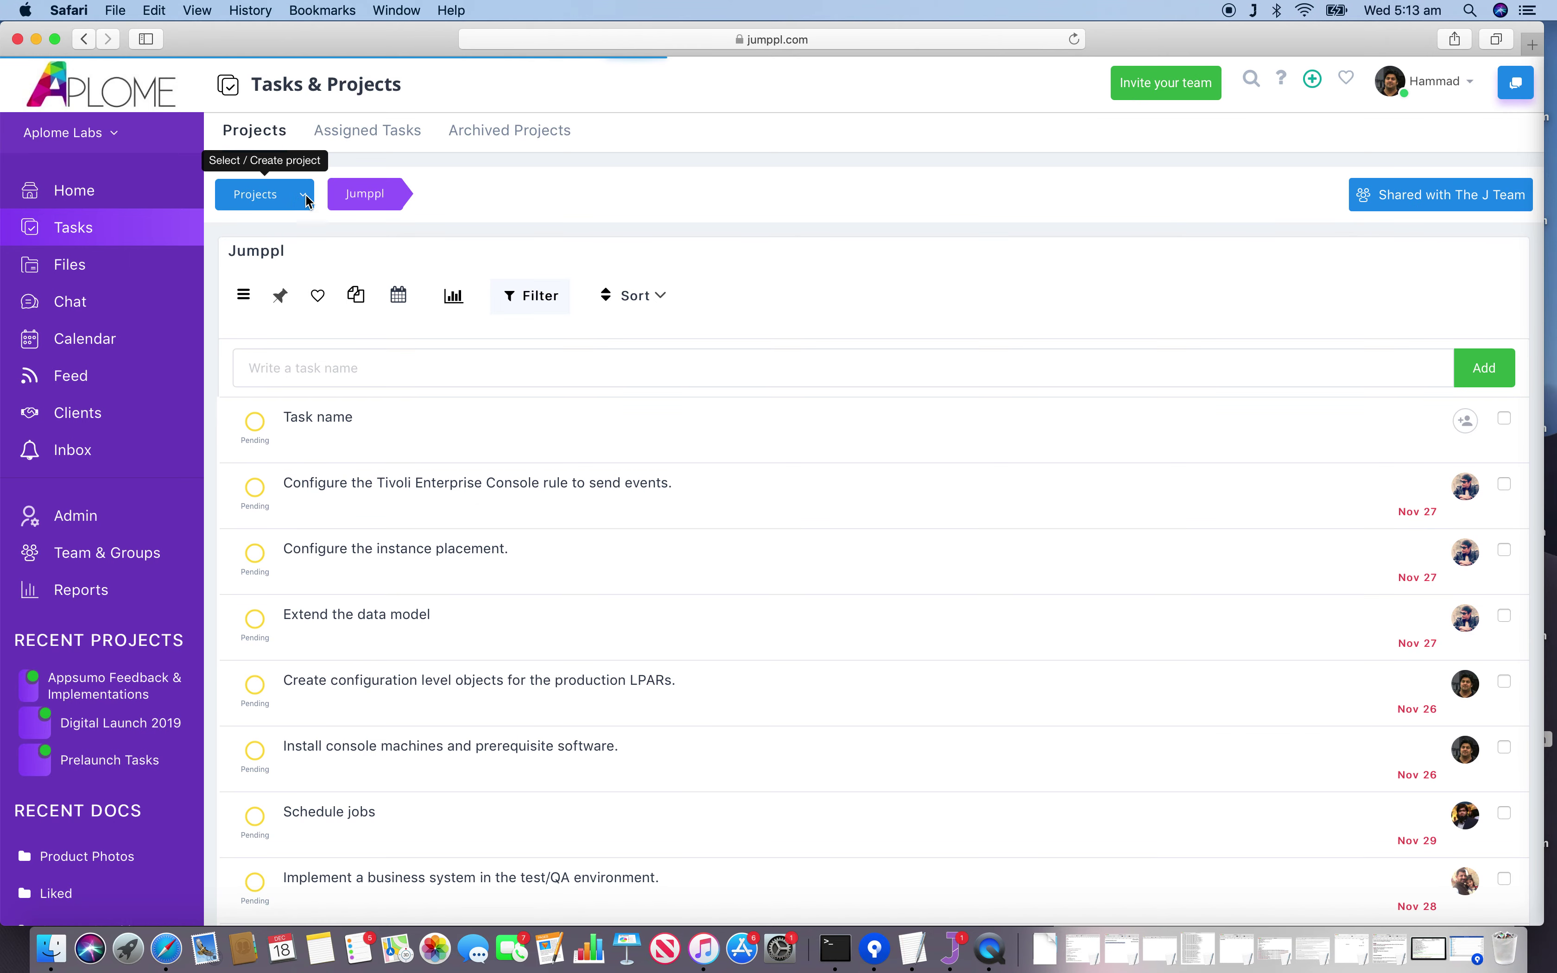
left_click(306, 201)
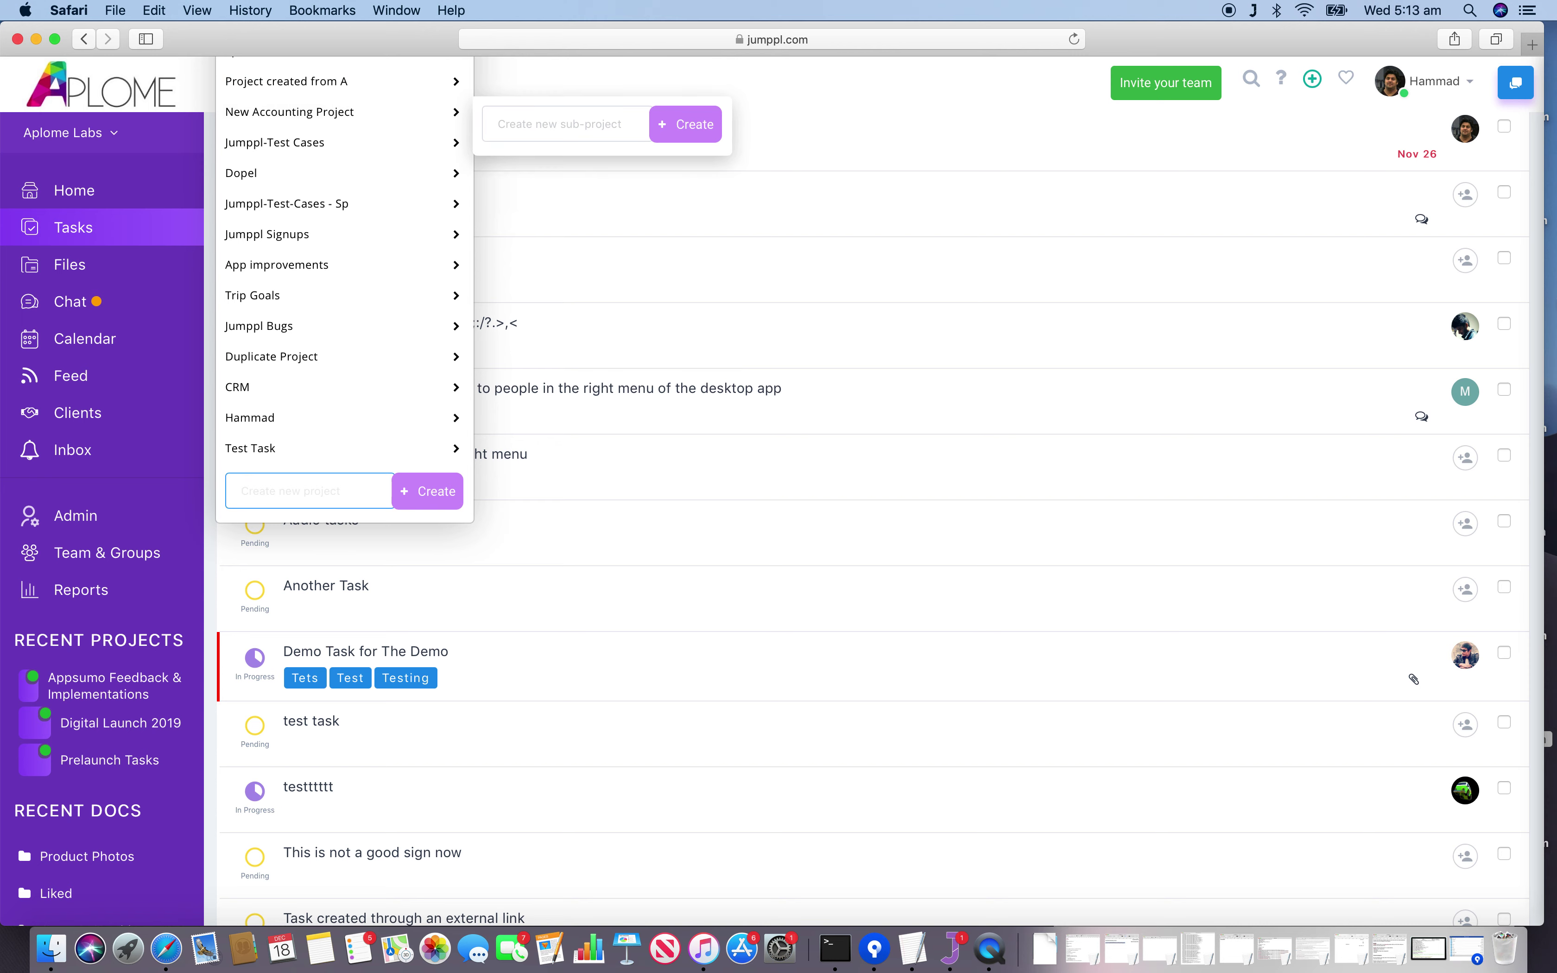
Open the Audio tasks task details and scroll through the page.
left_click(1256, 553)
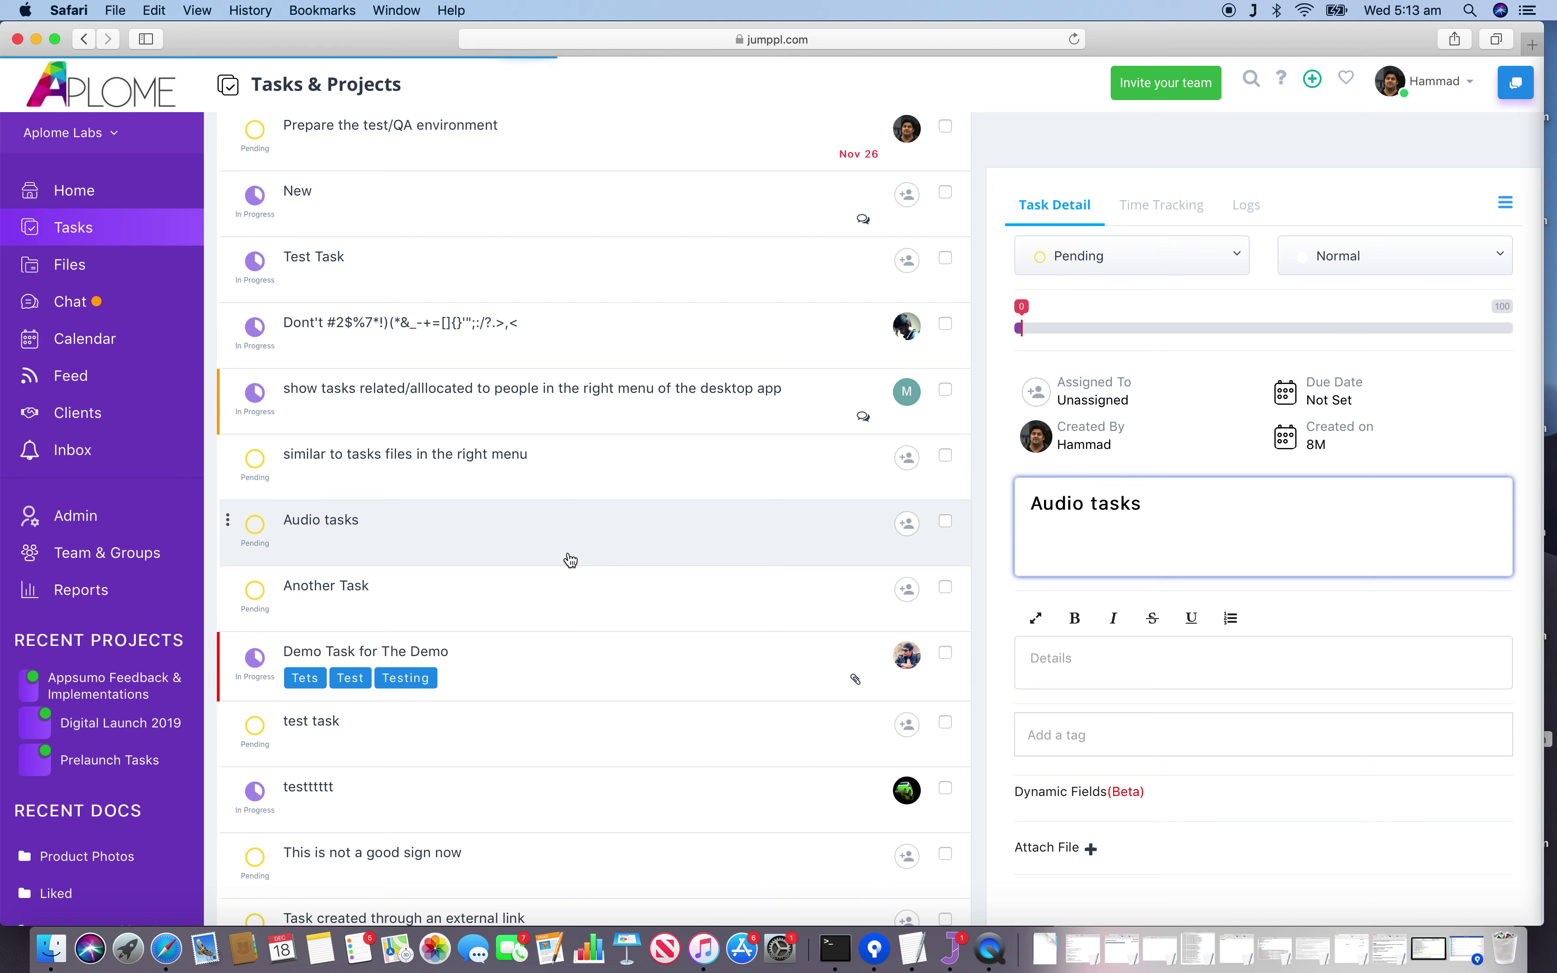
scroll(570, 559, "down", 3)
scroll(570, 559, "up", 8)
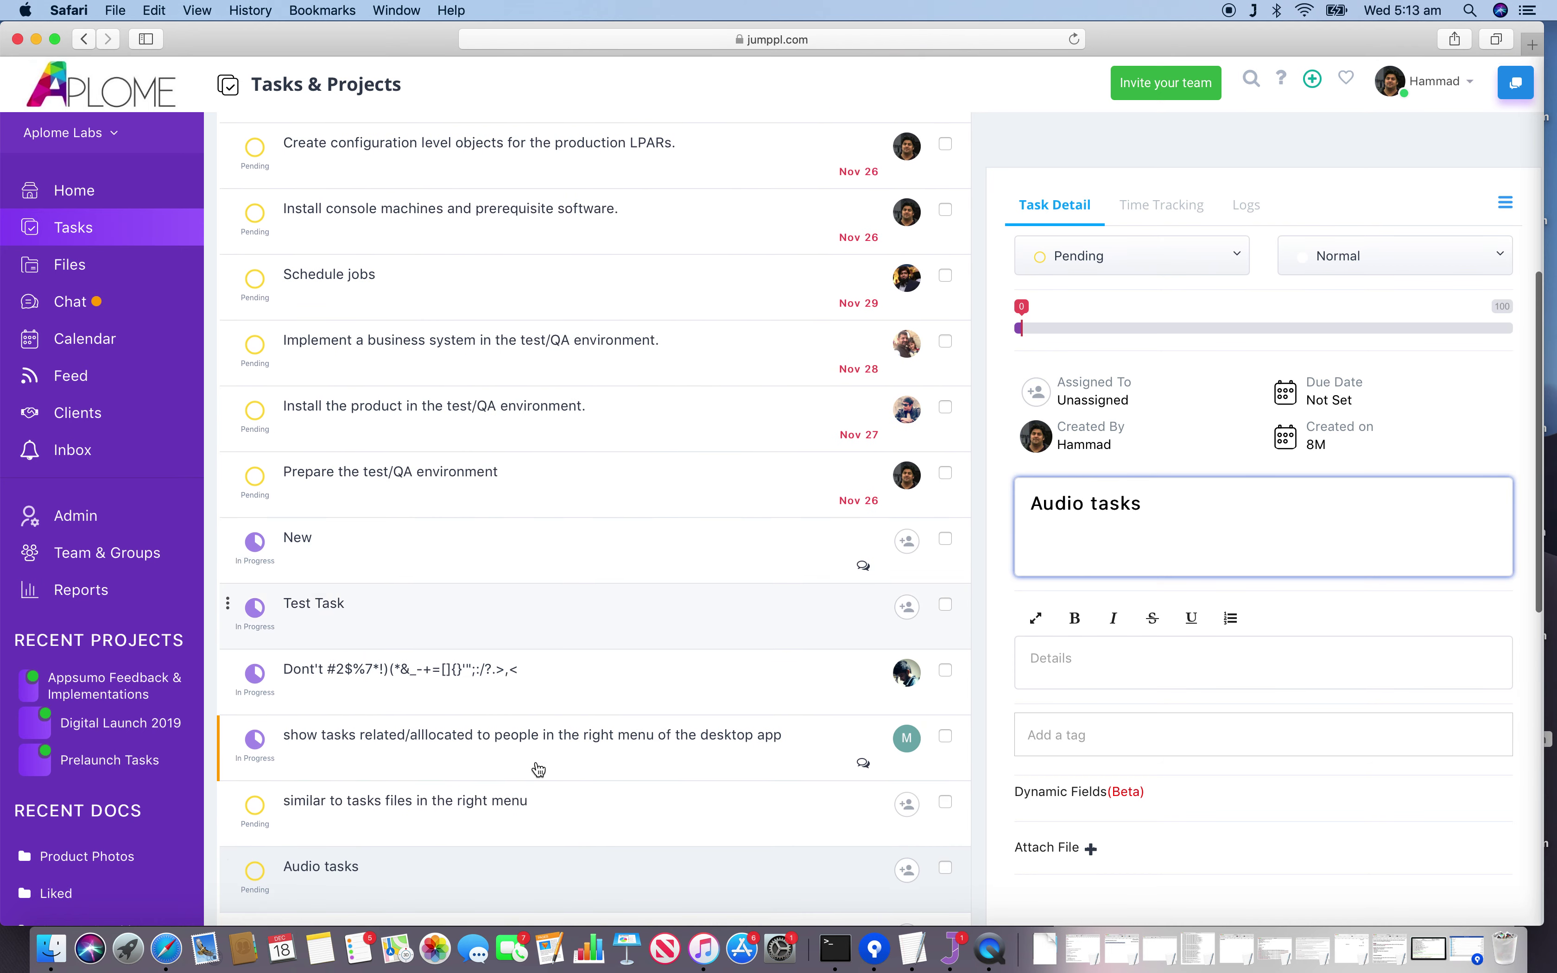
scroll(590, 239, "up", 3)
scroll(591, 238, "up", 9)
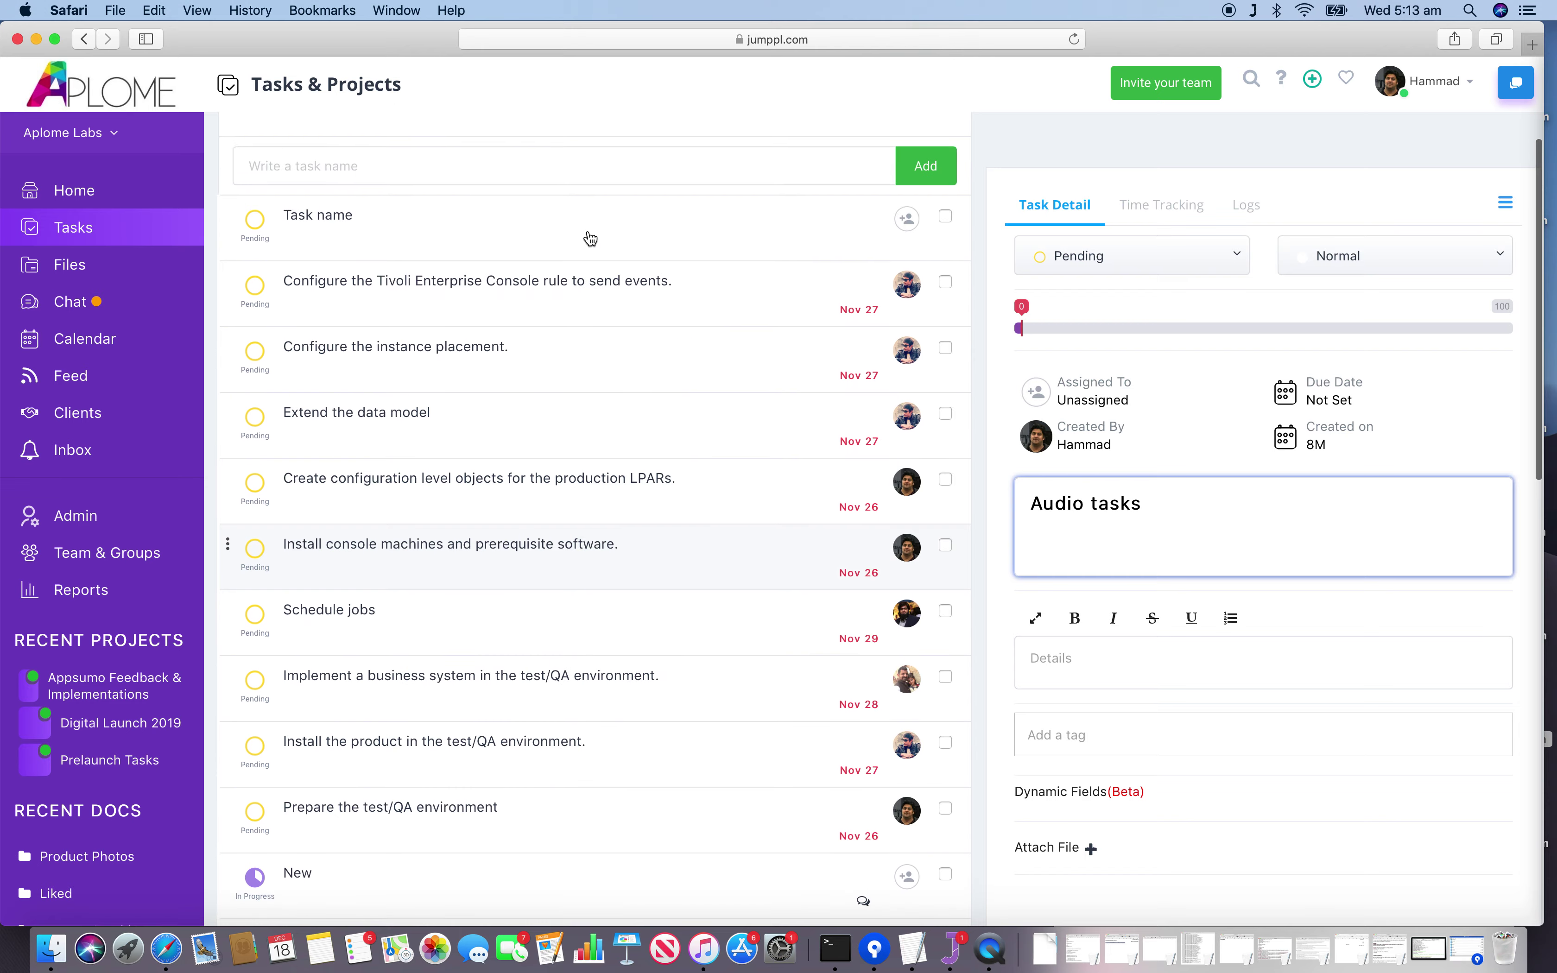
Browse the all-projects list, then switch to the Archived Projects tab.
left_click(302, 204)
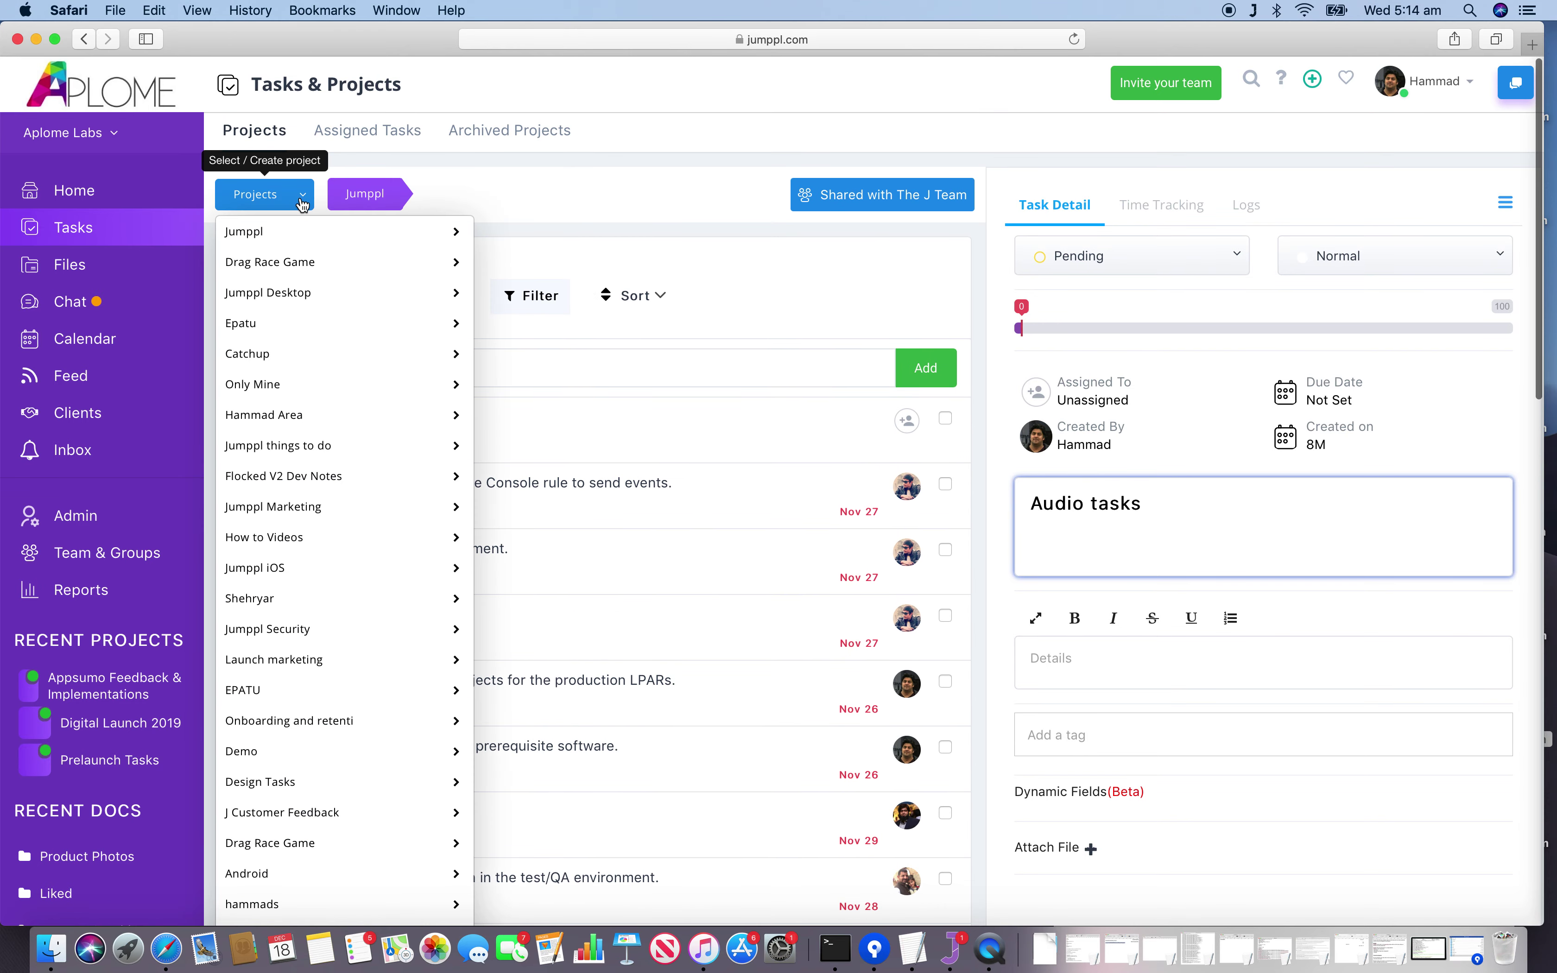
mouse_move(278, 477)
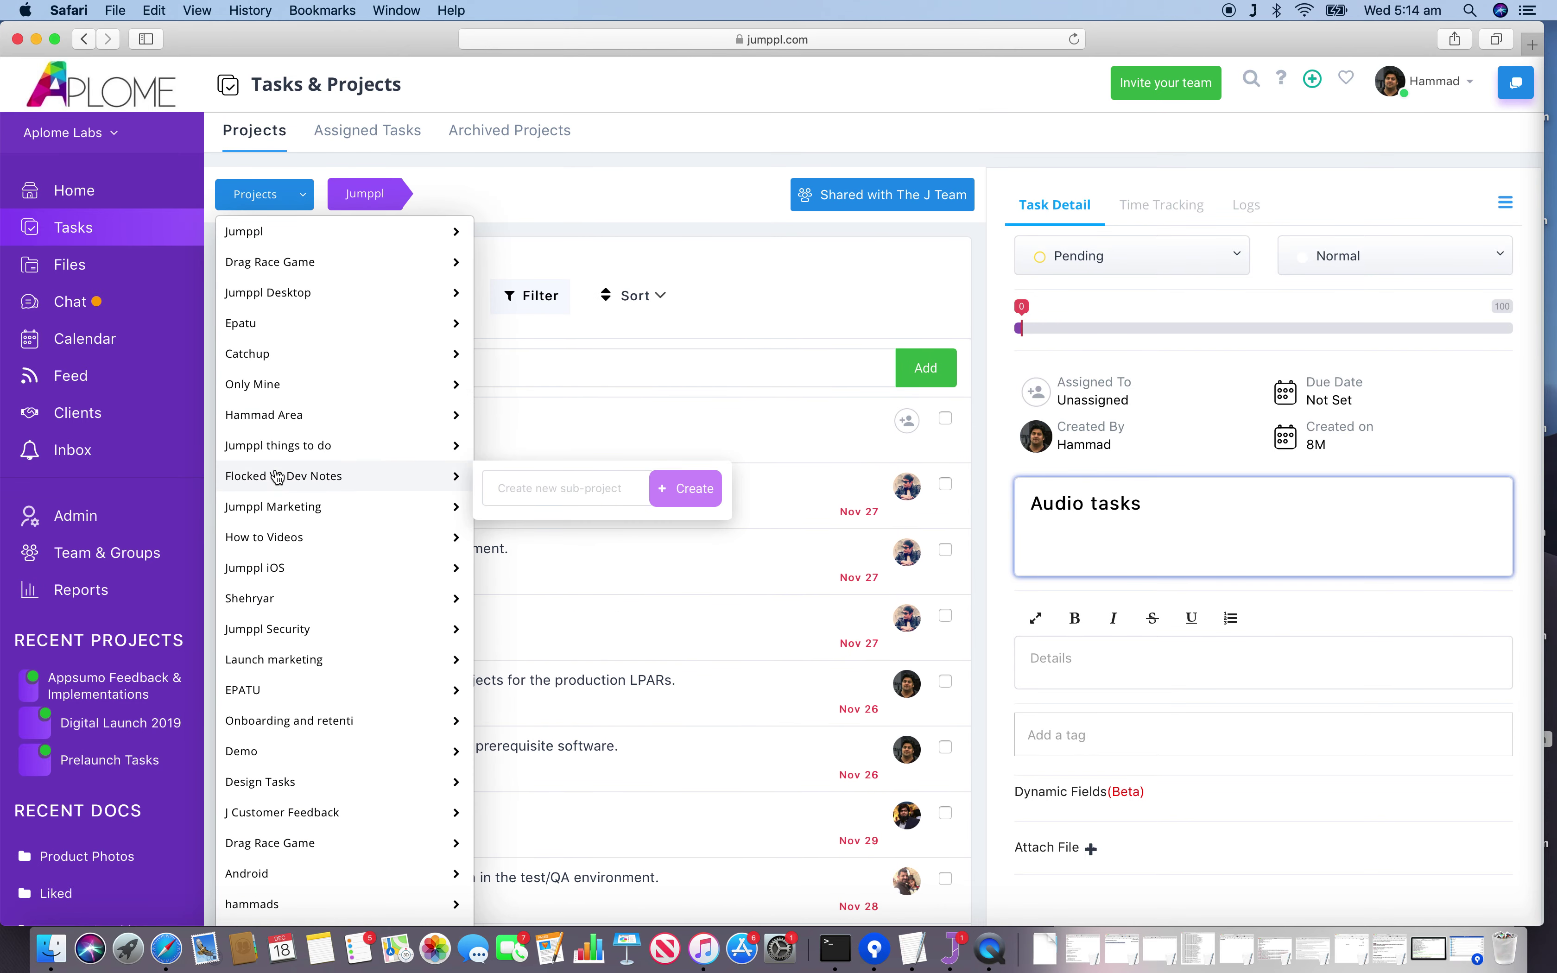
mouse_move(288, 826)
mouse_move(292, 872)
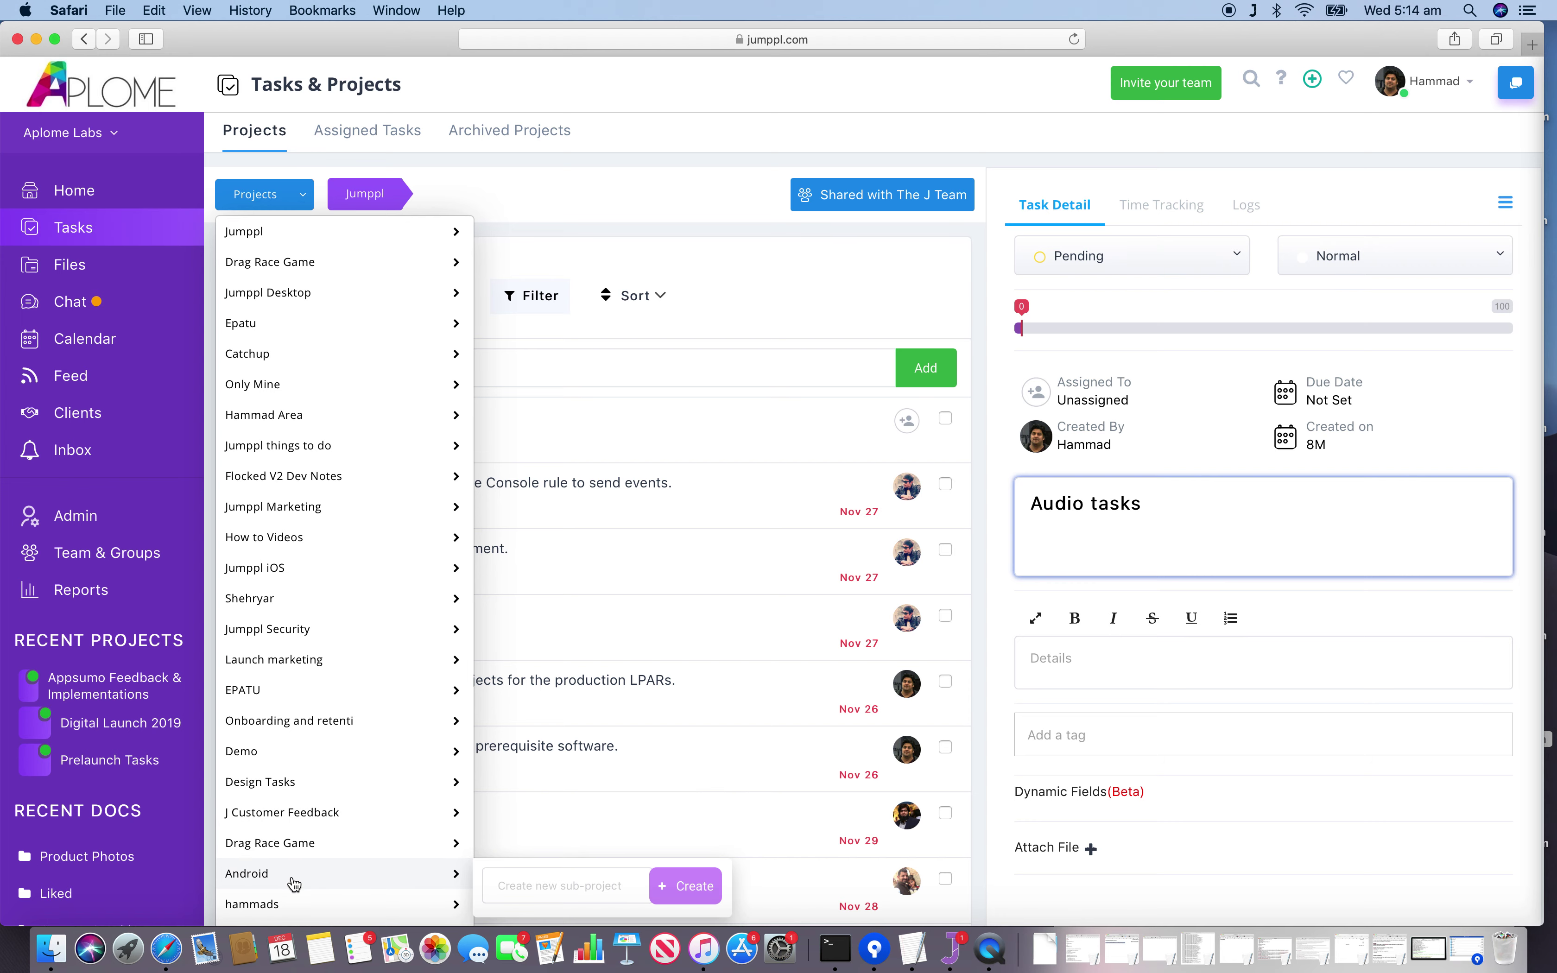
scroll(294, 883, "down", 10)
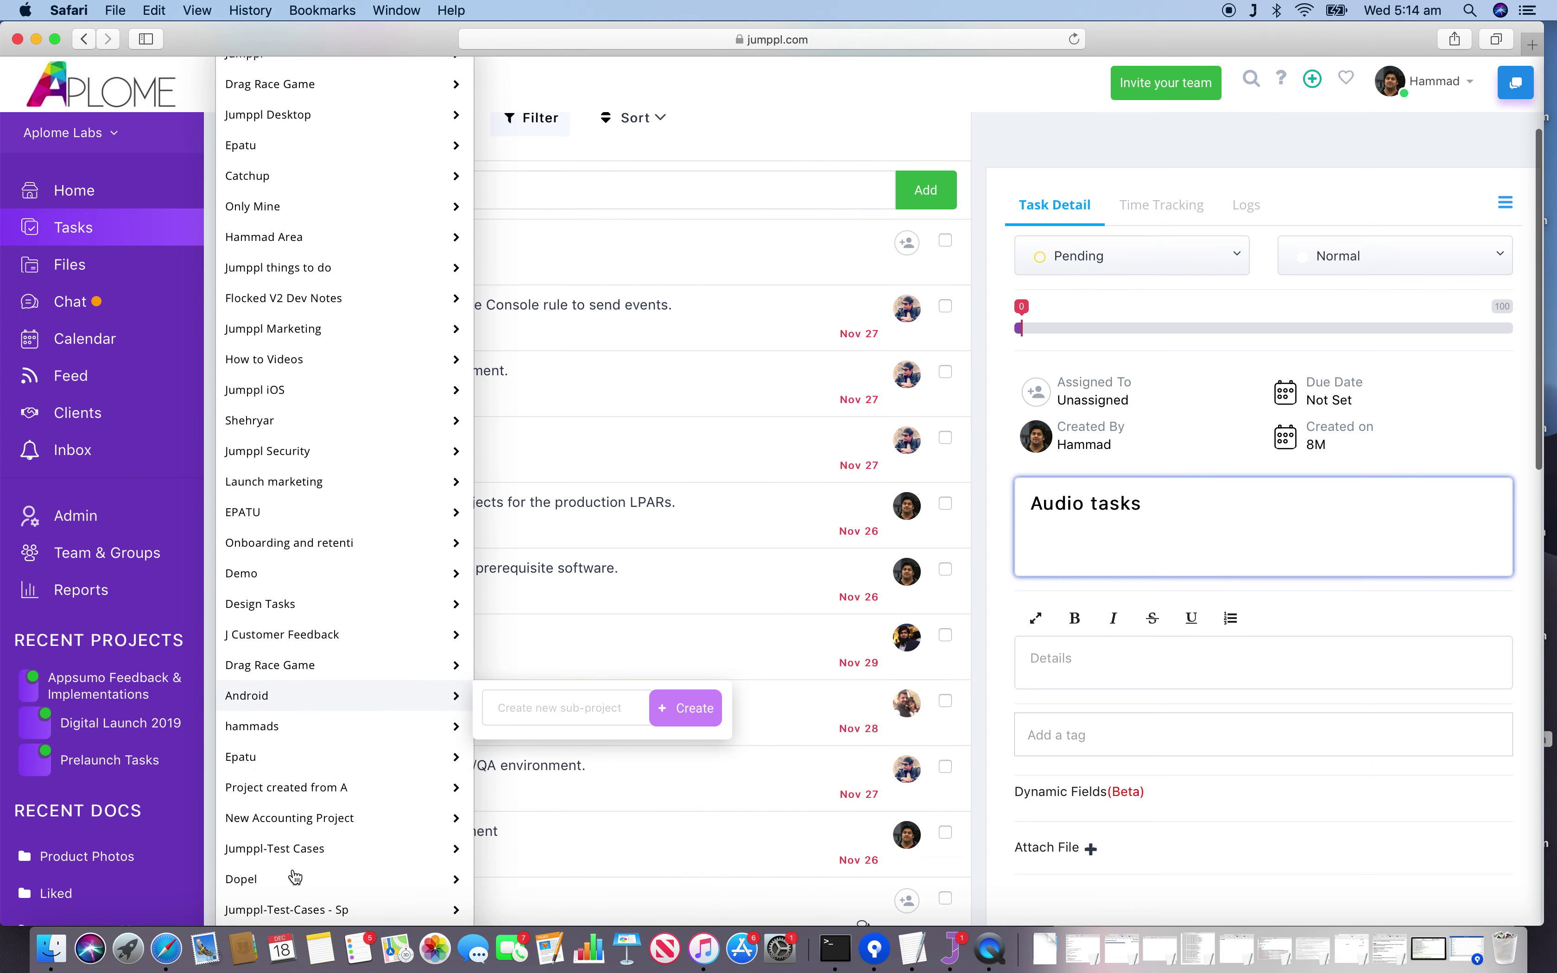
scroll(294, 877, "down", 9)
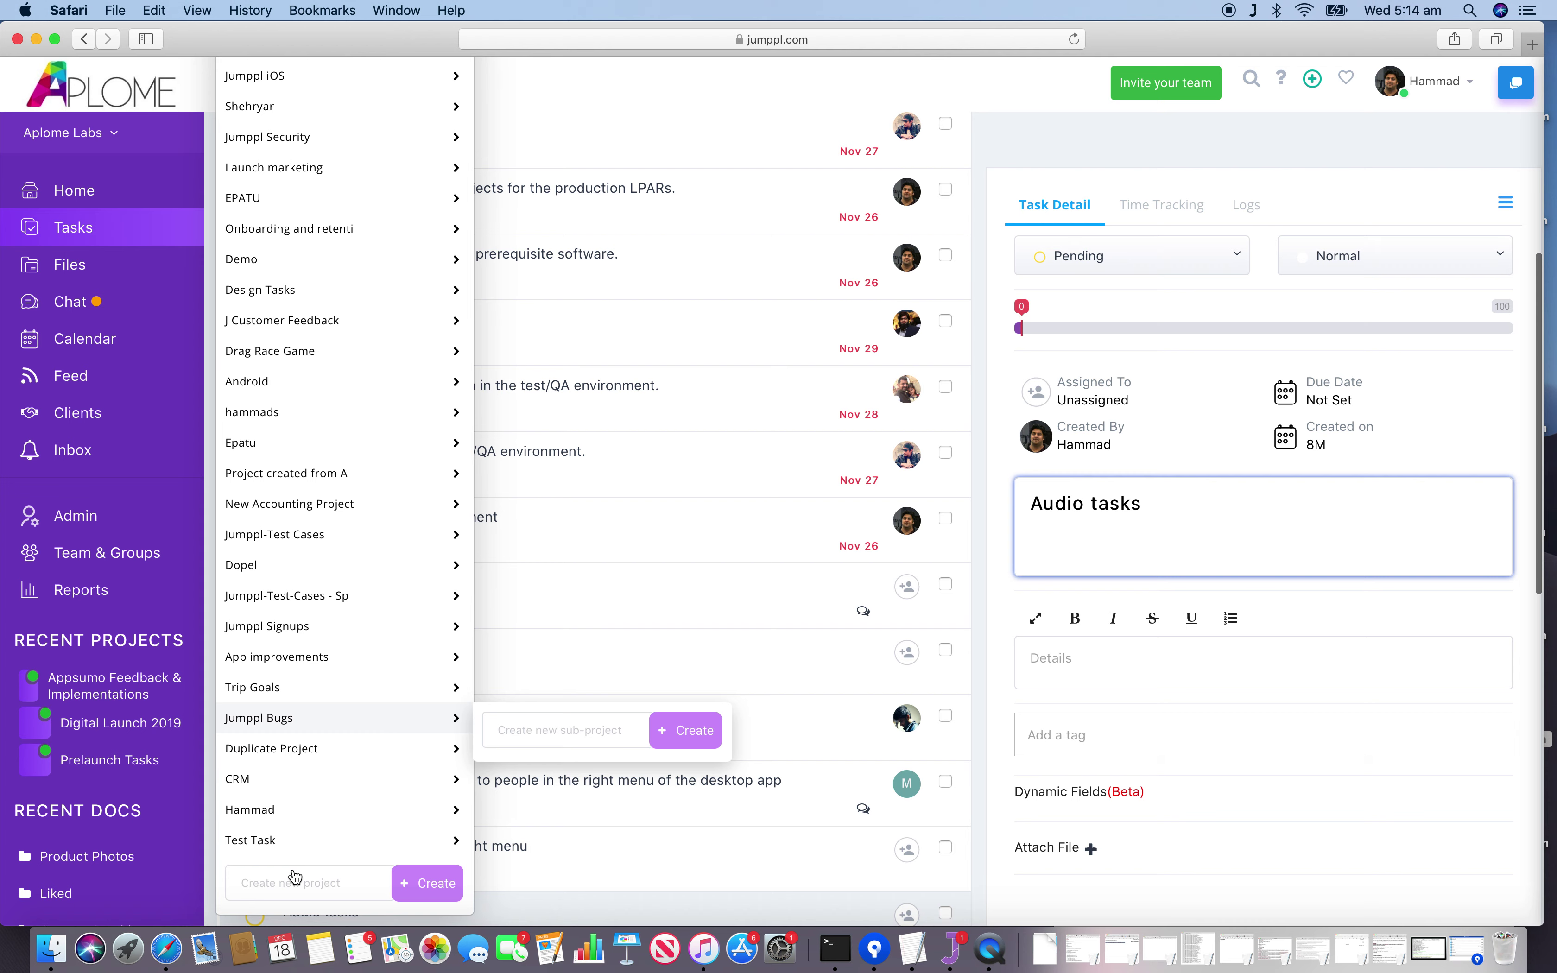
scroll(295, 872, "up", 18)
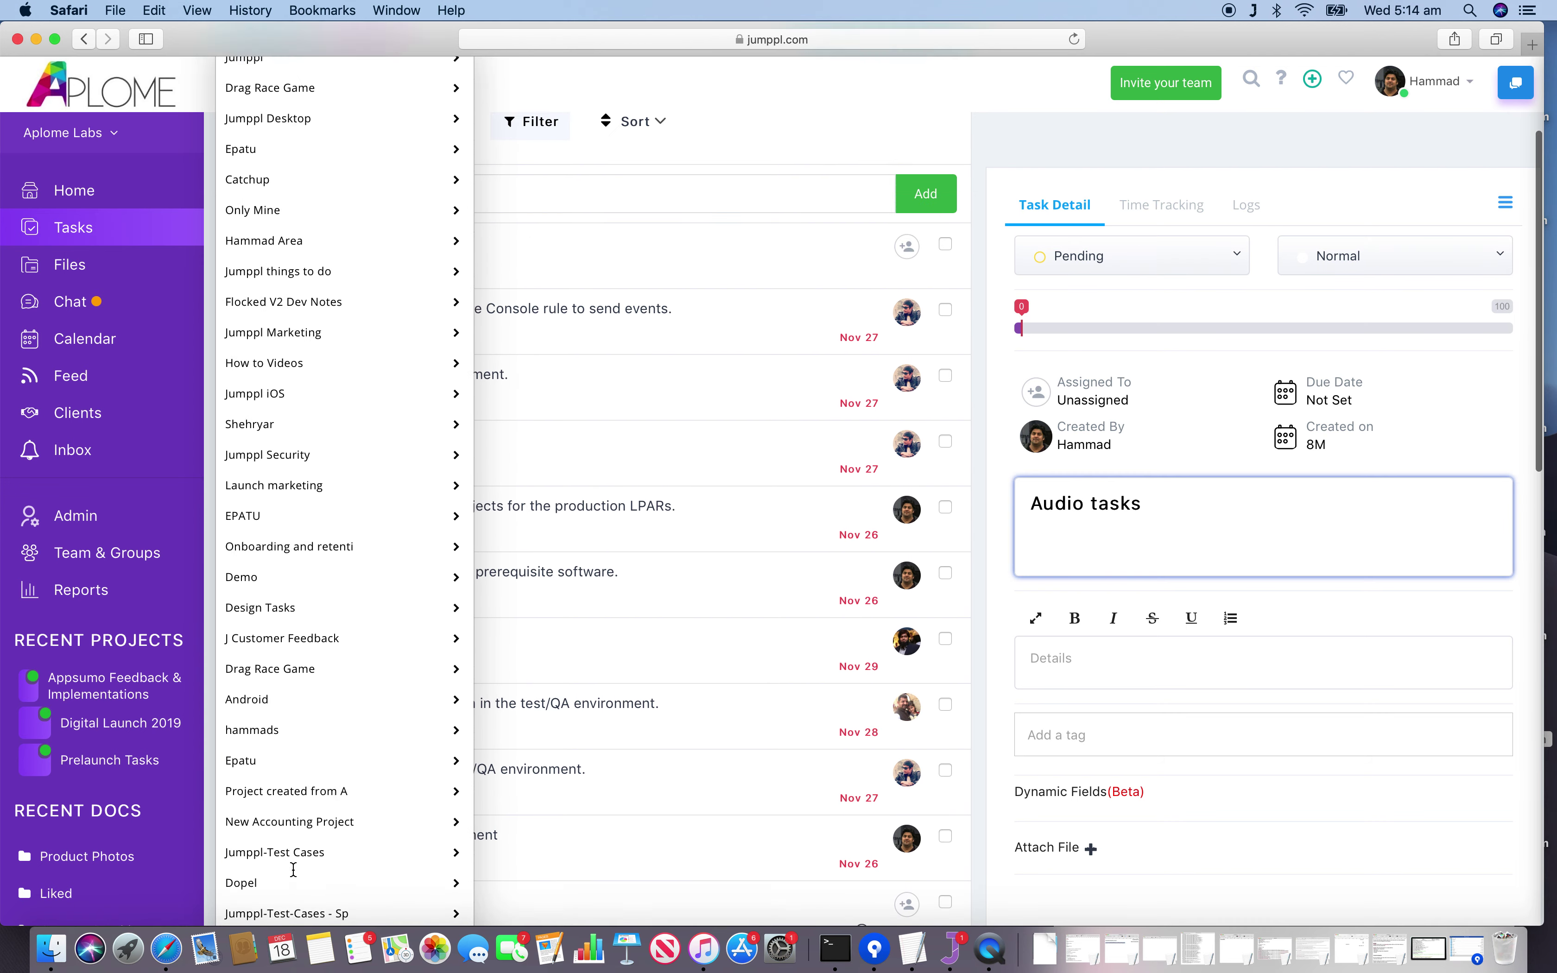
left_click(521, 132)
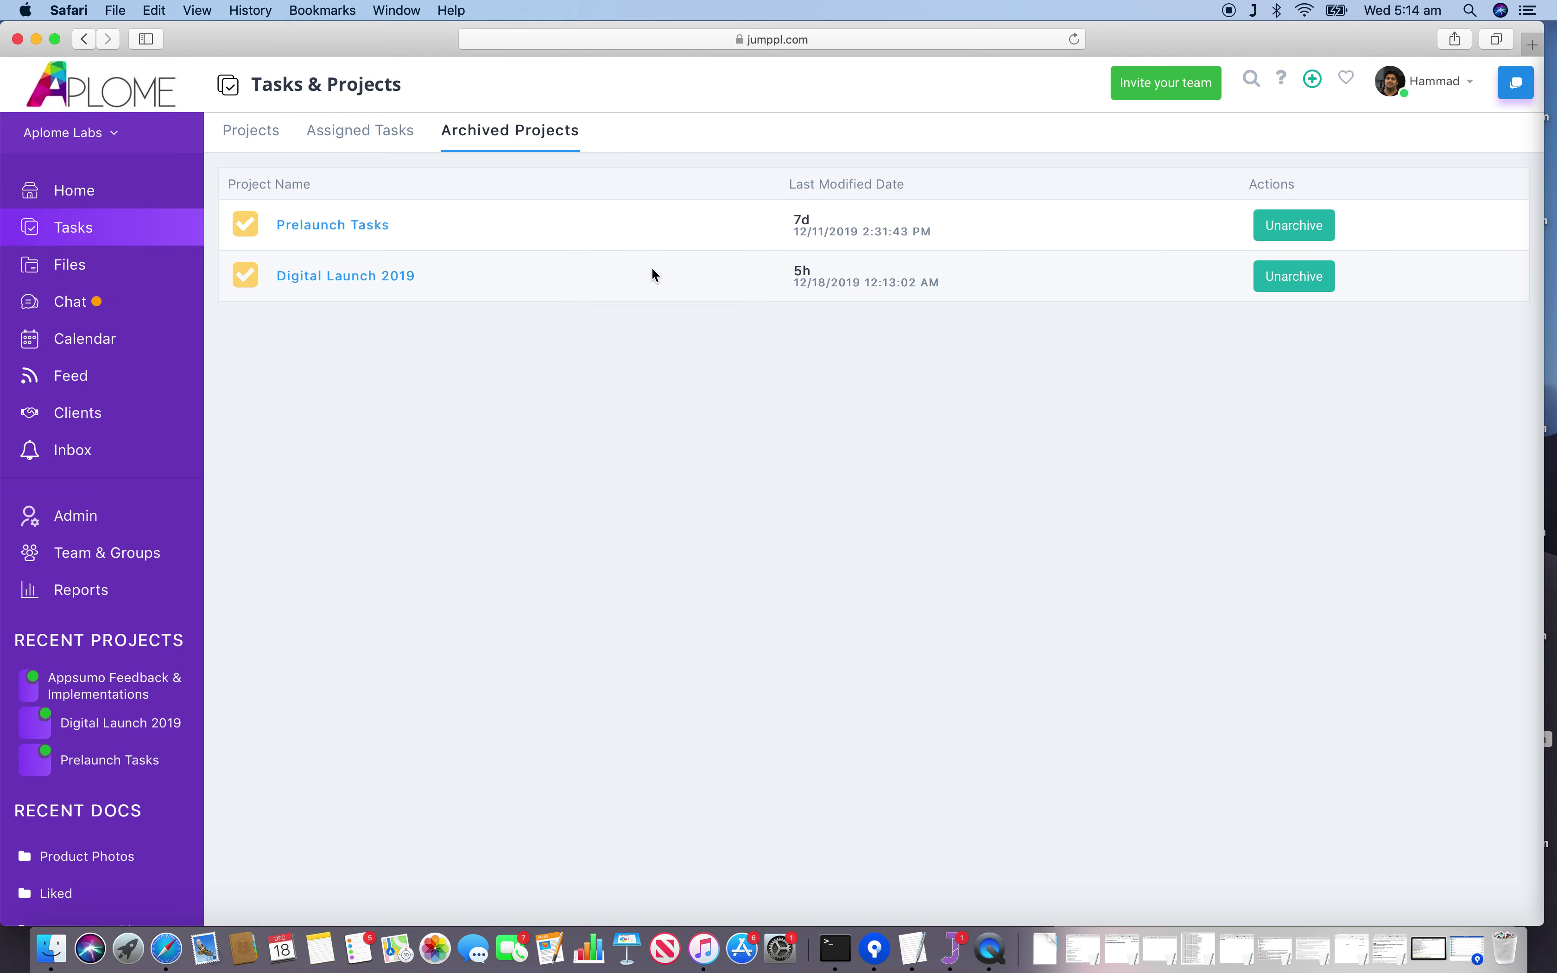
Unarchive Digital Launch 2019 with confirmation and reopen its page from the projects list.
left_click(1308, 286)
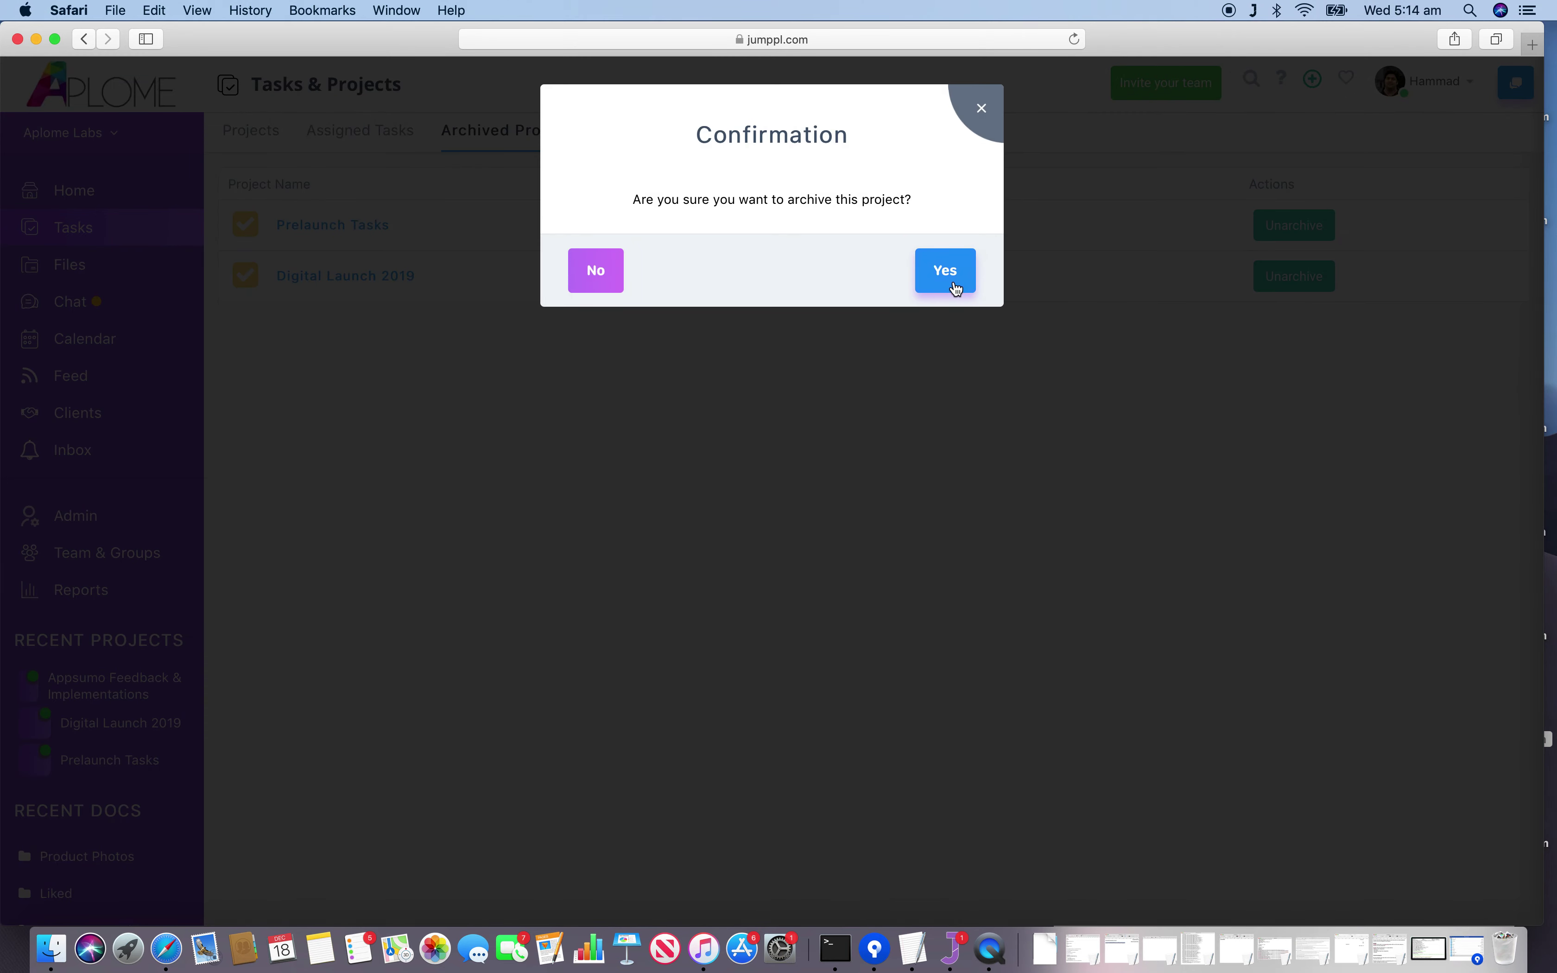
left_click(958, 290)
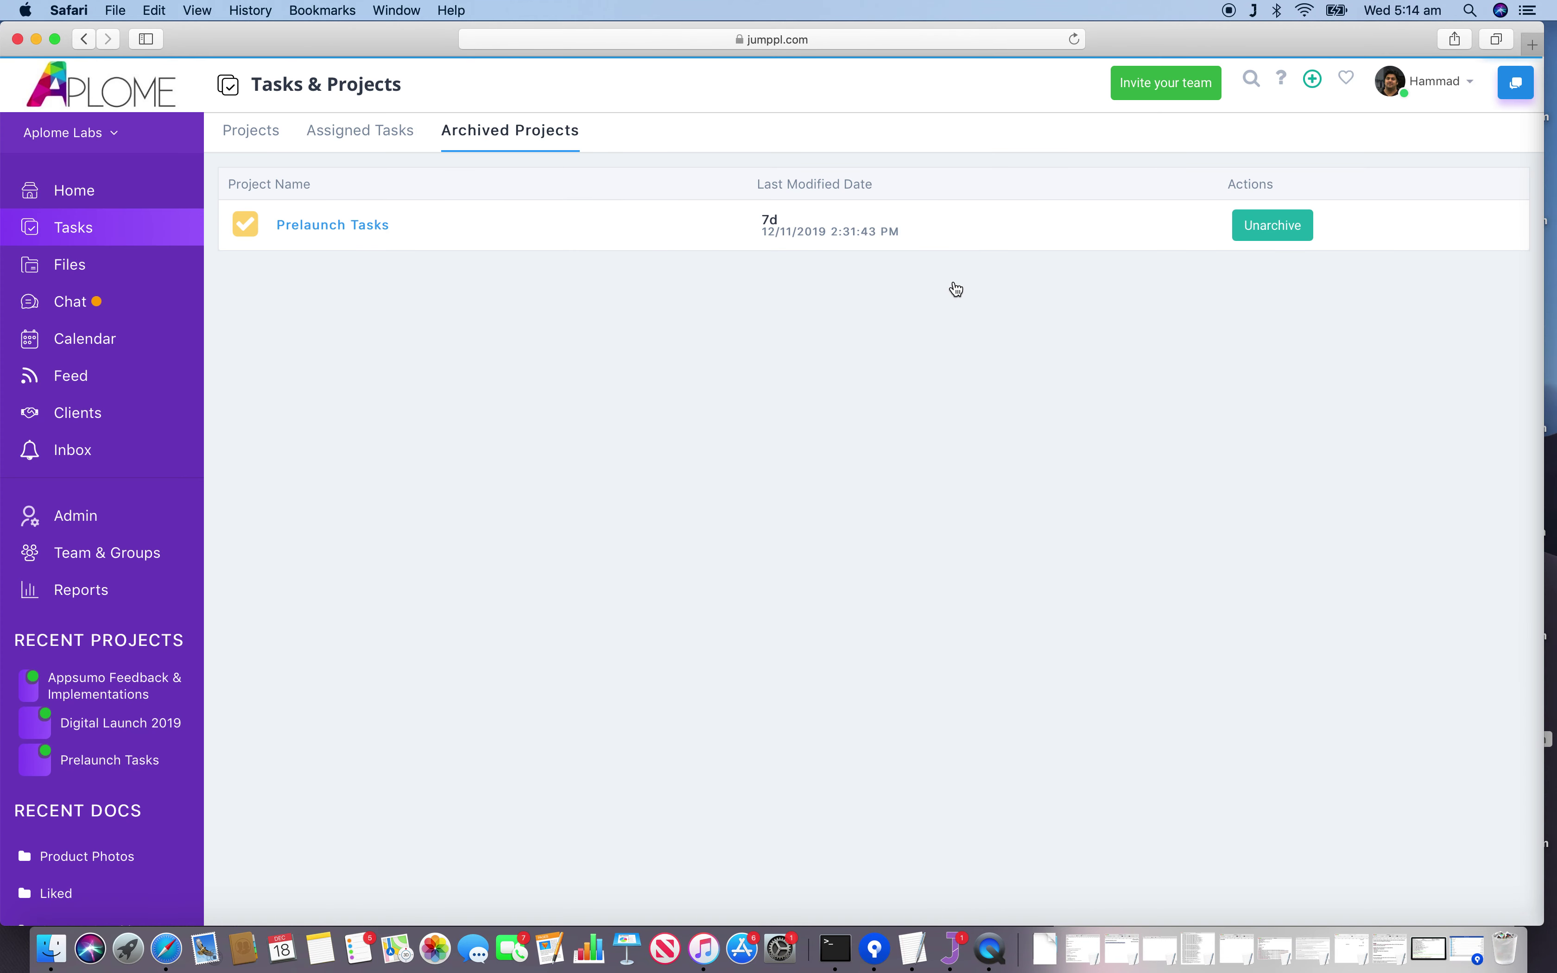
left_click(267, 138)
left_click(307, 202)
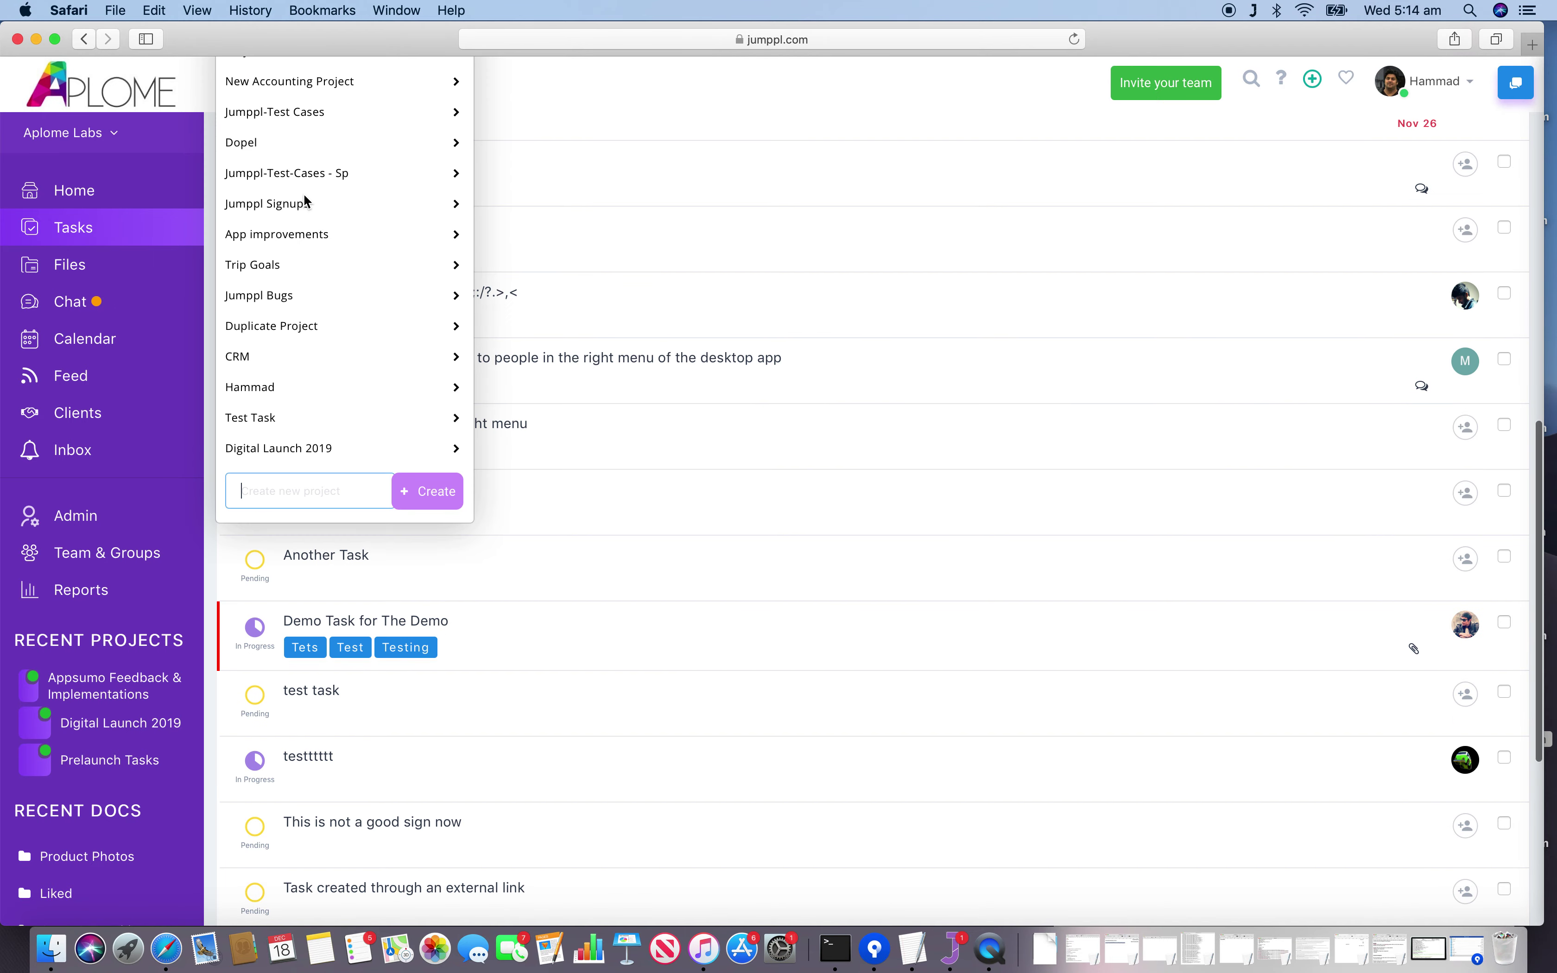
left_click(296, 449)
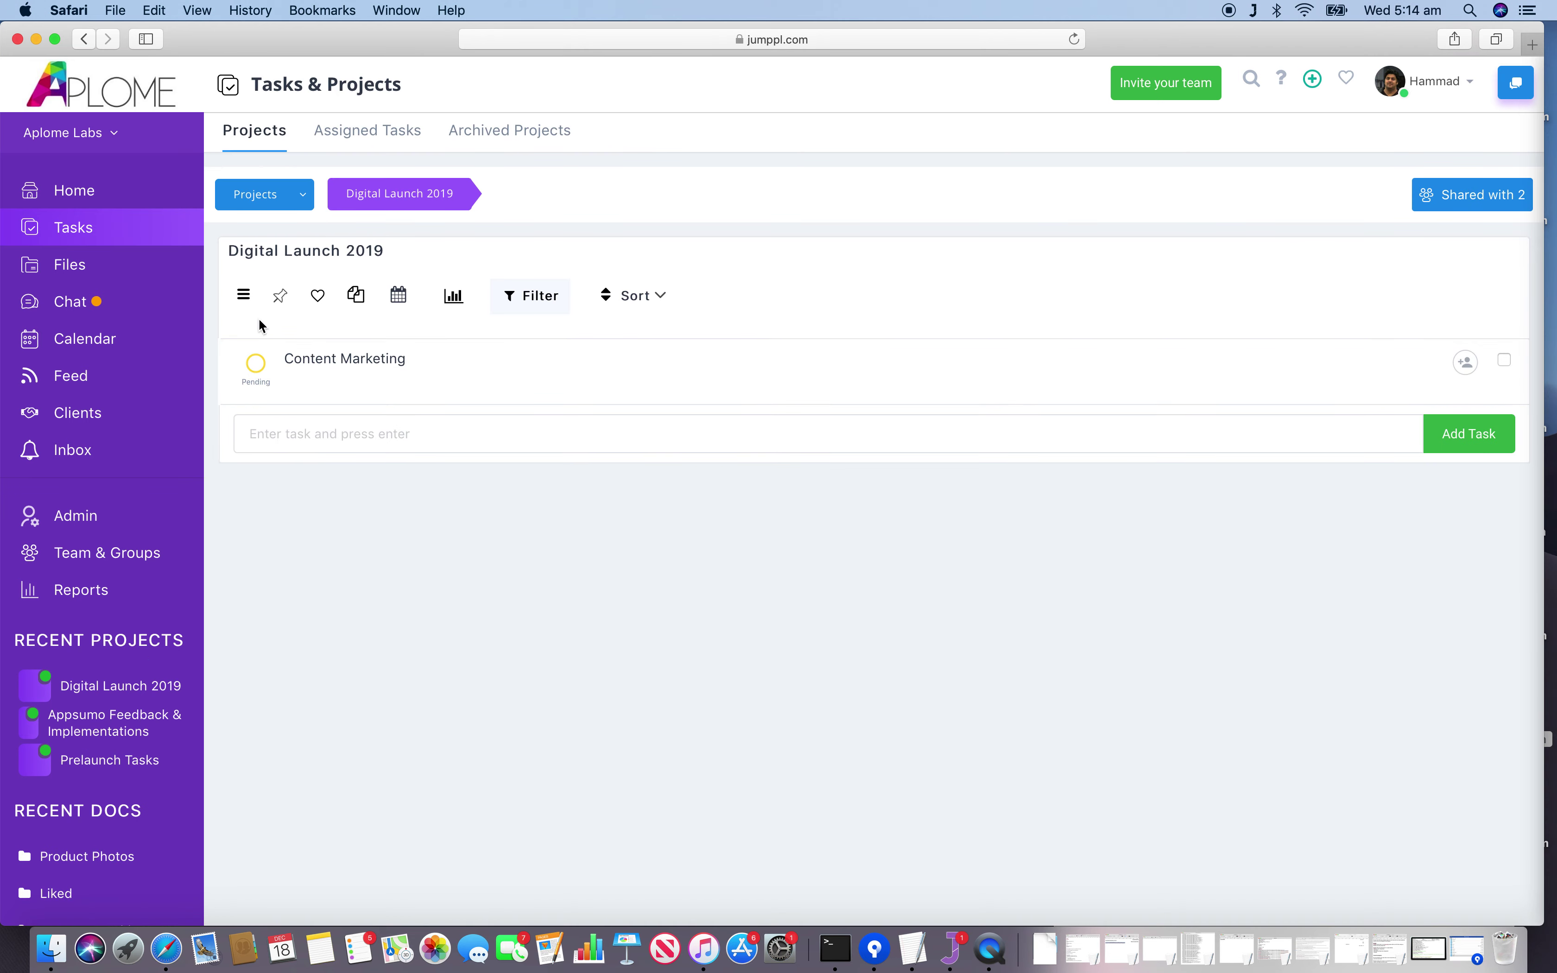
Pick December 28, 2019 in the calendar as the project due date and save it.
left_click(244, 297)
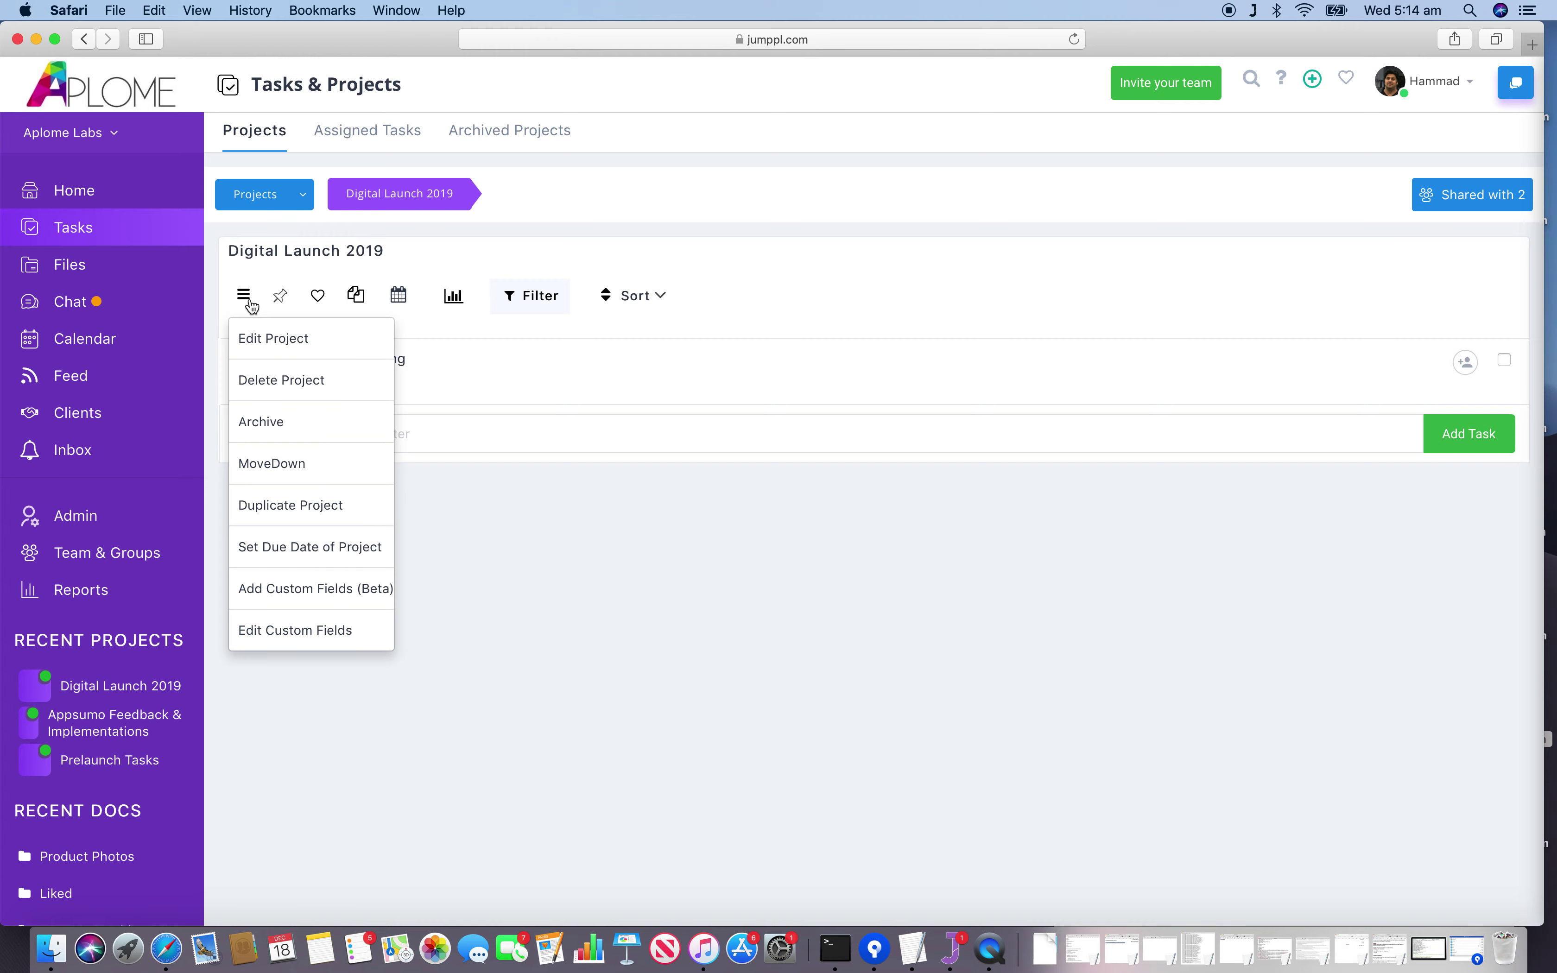
left_click(323, 550)
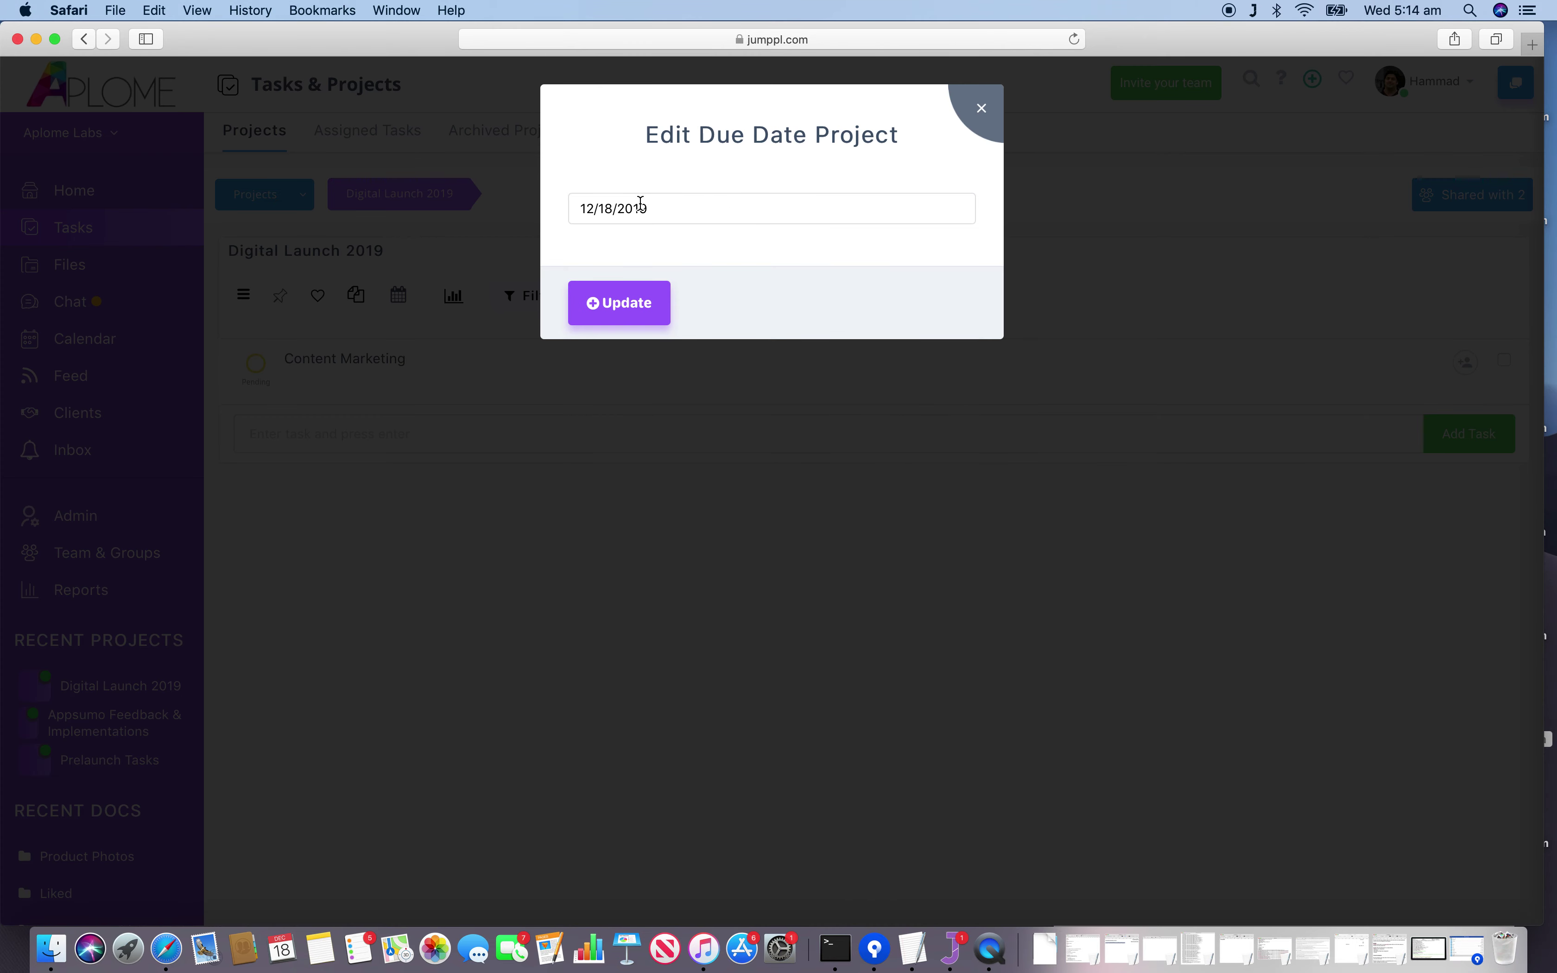
left_click(655, 212)
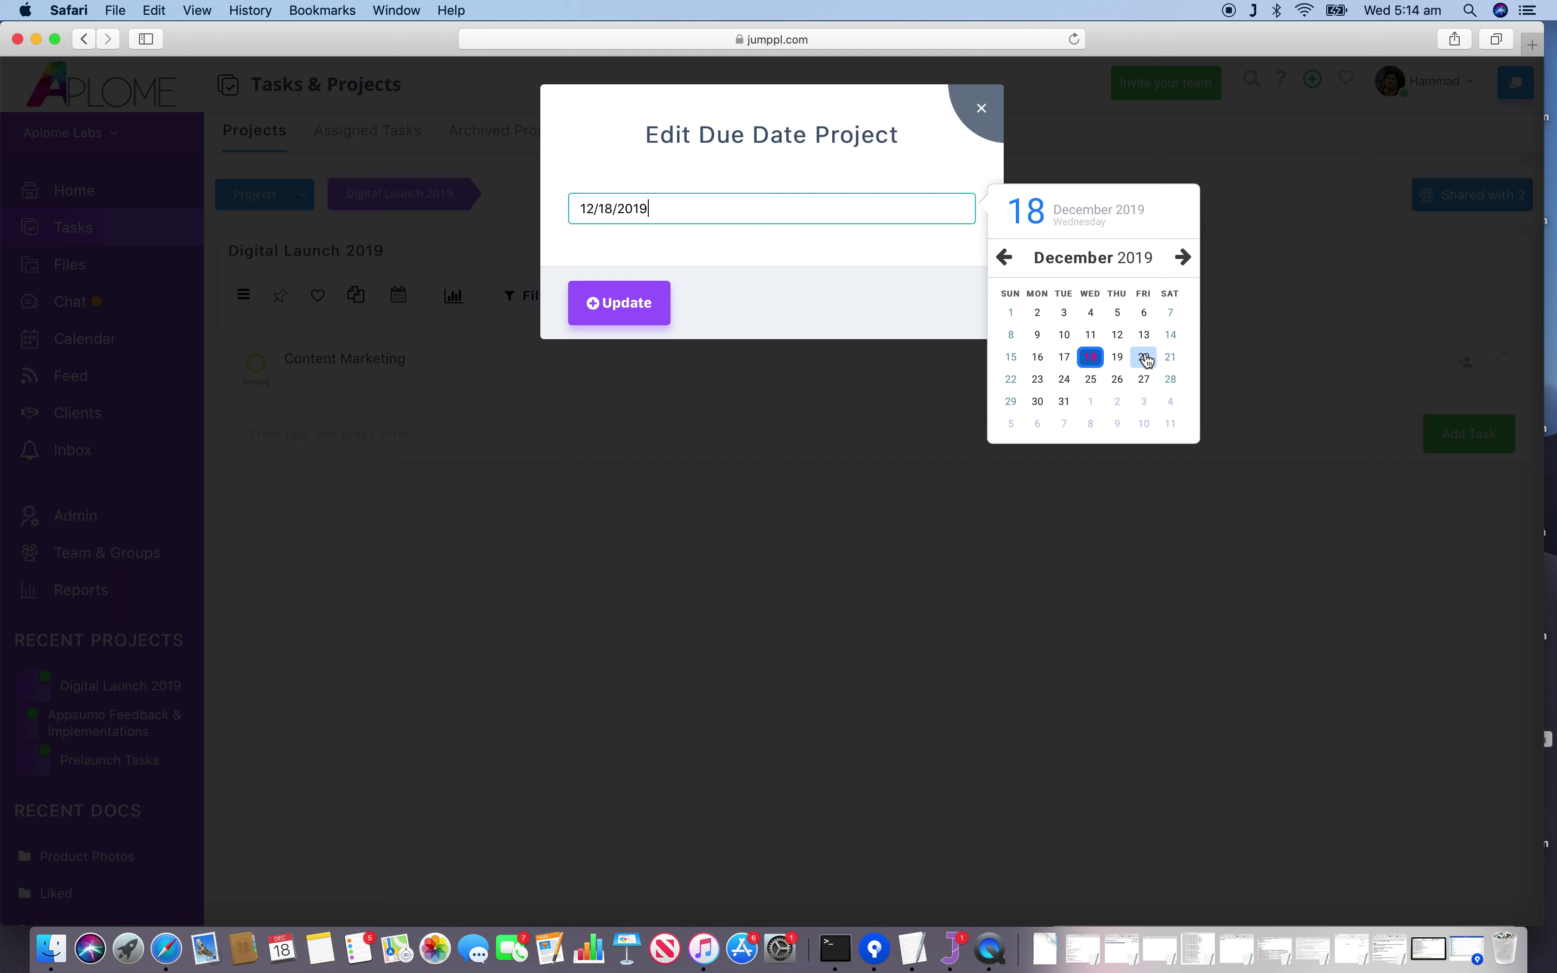
left_click(1168, 381)
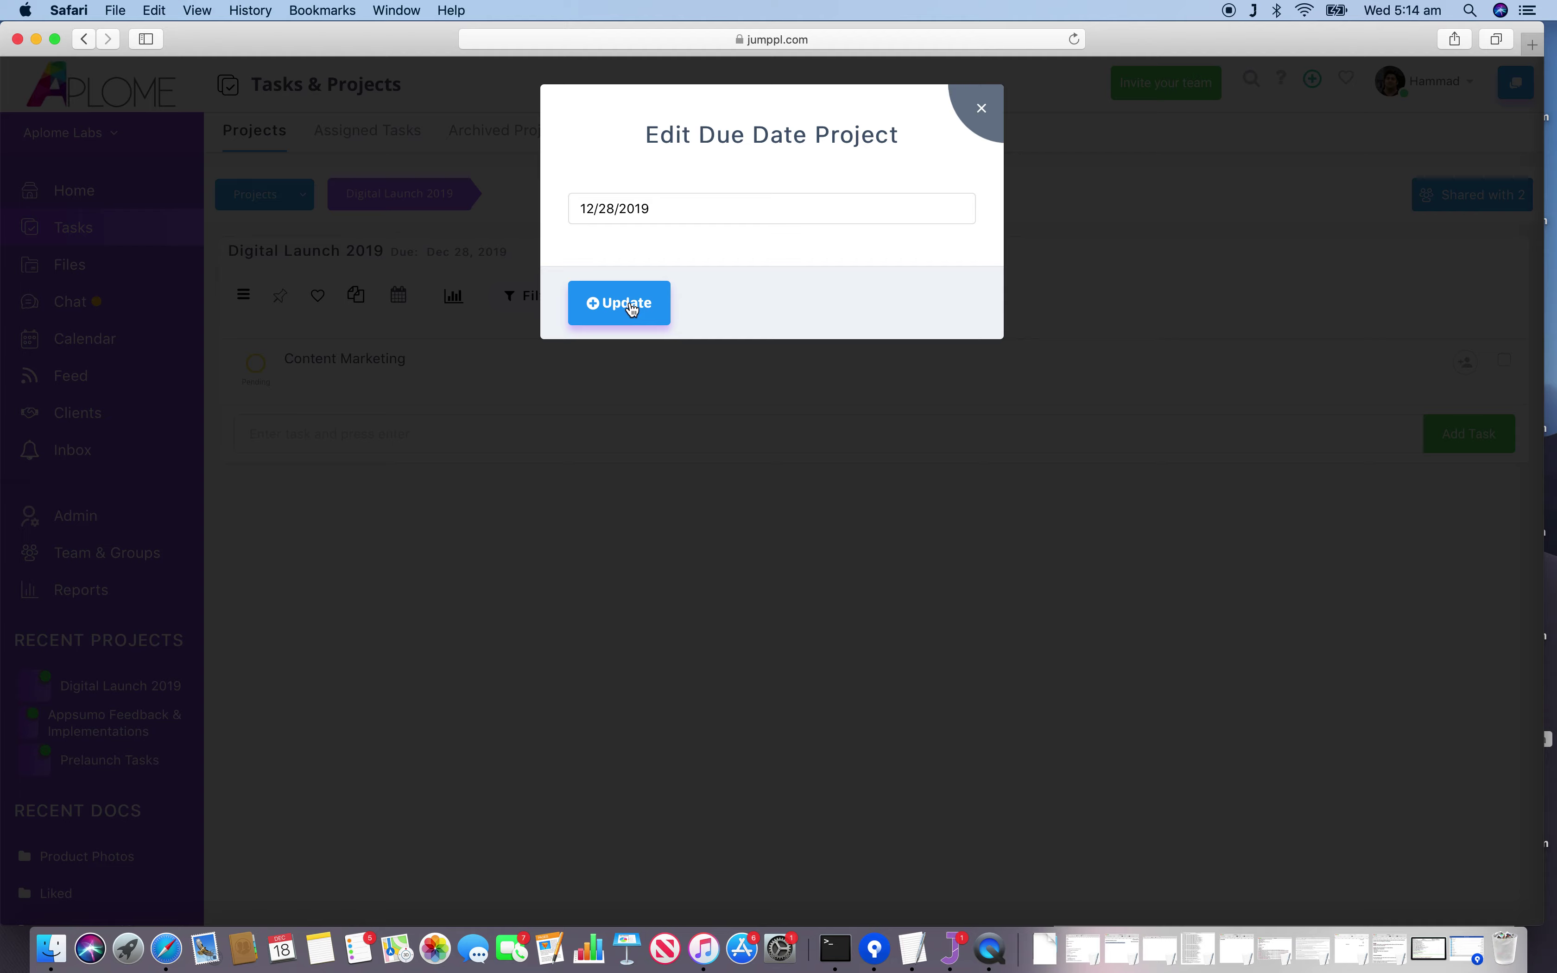
left_click(619, 311)
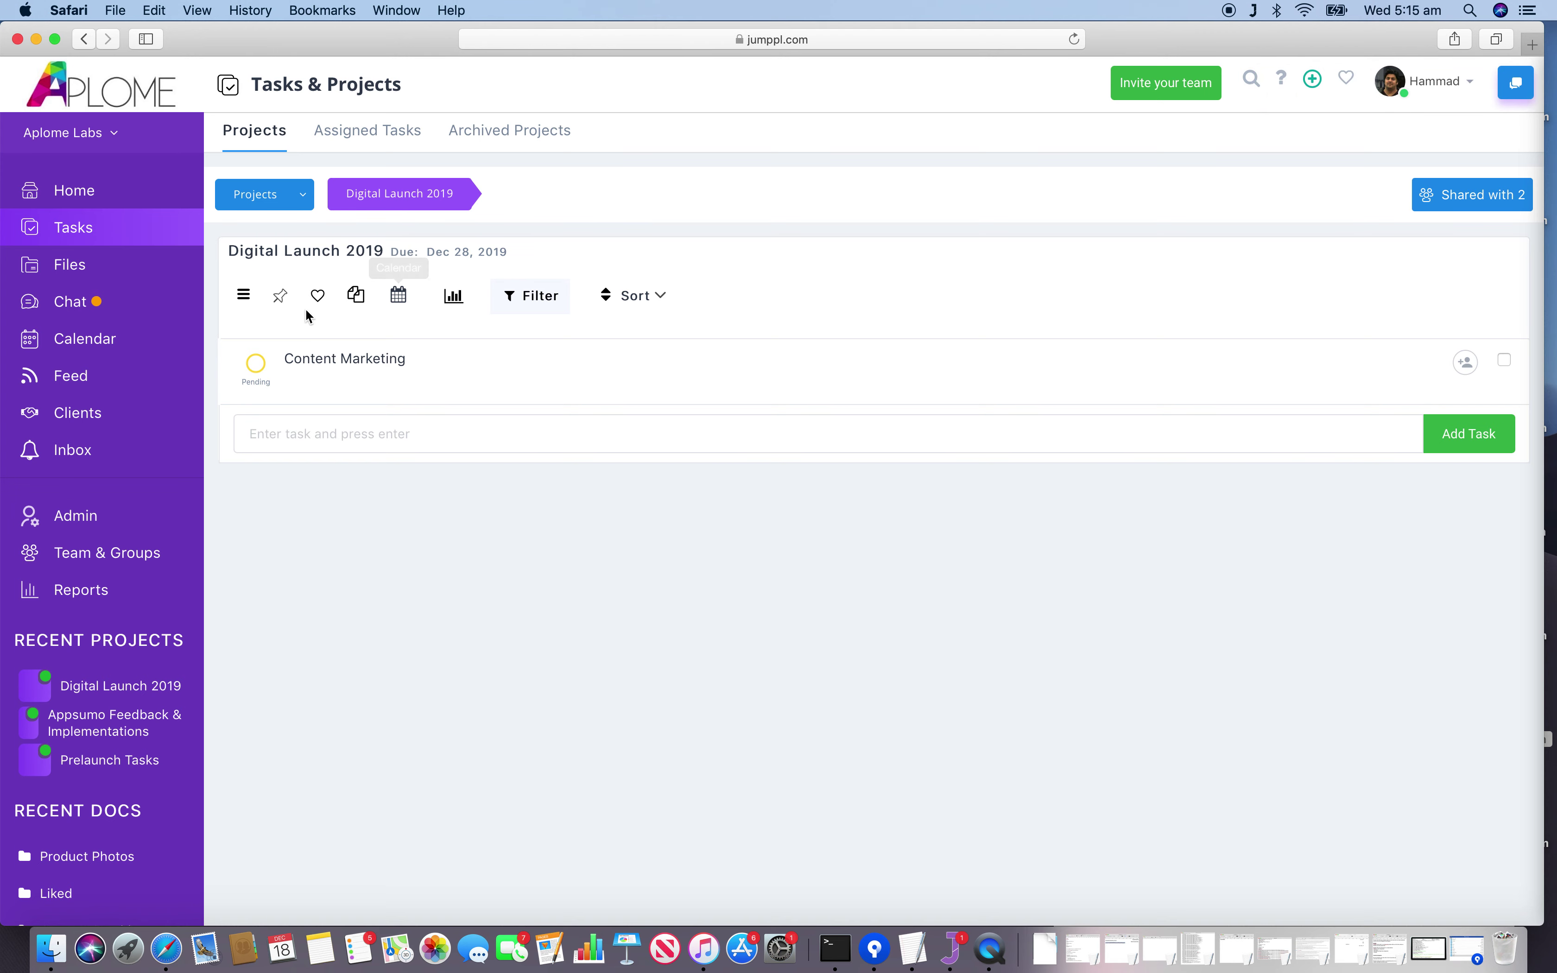
left_click(245, 298)
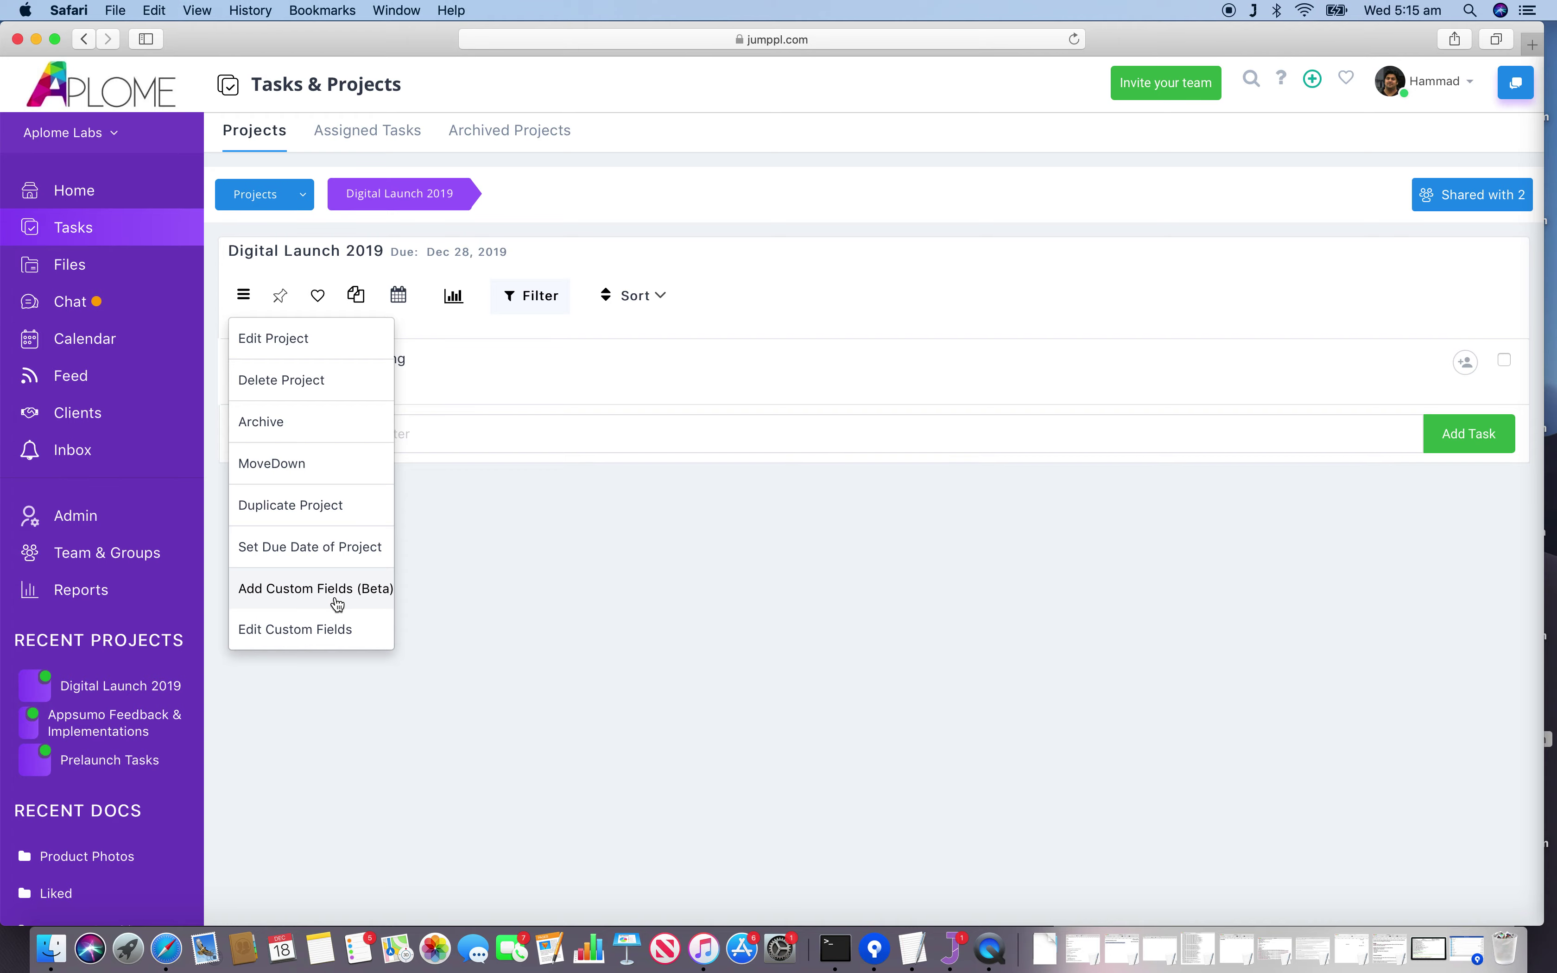
Create a custom field titled 'Email' with the Email field type and save it.
left_click(336, 589)
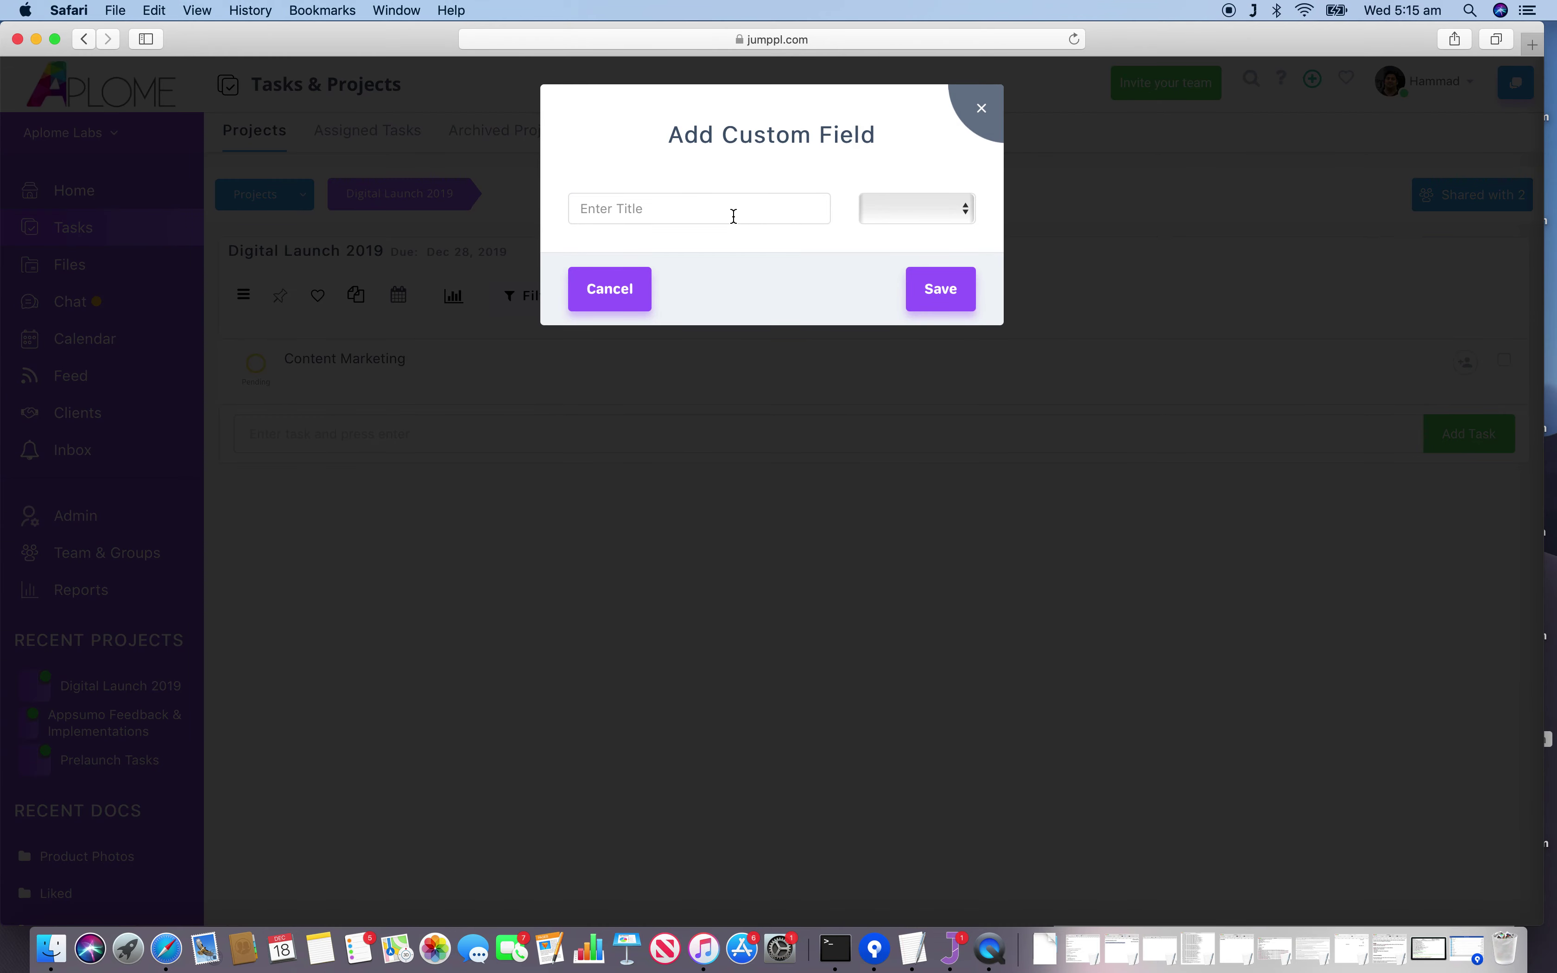
left_click(735, 217)
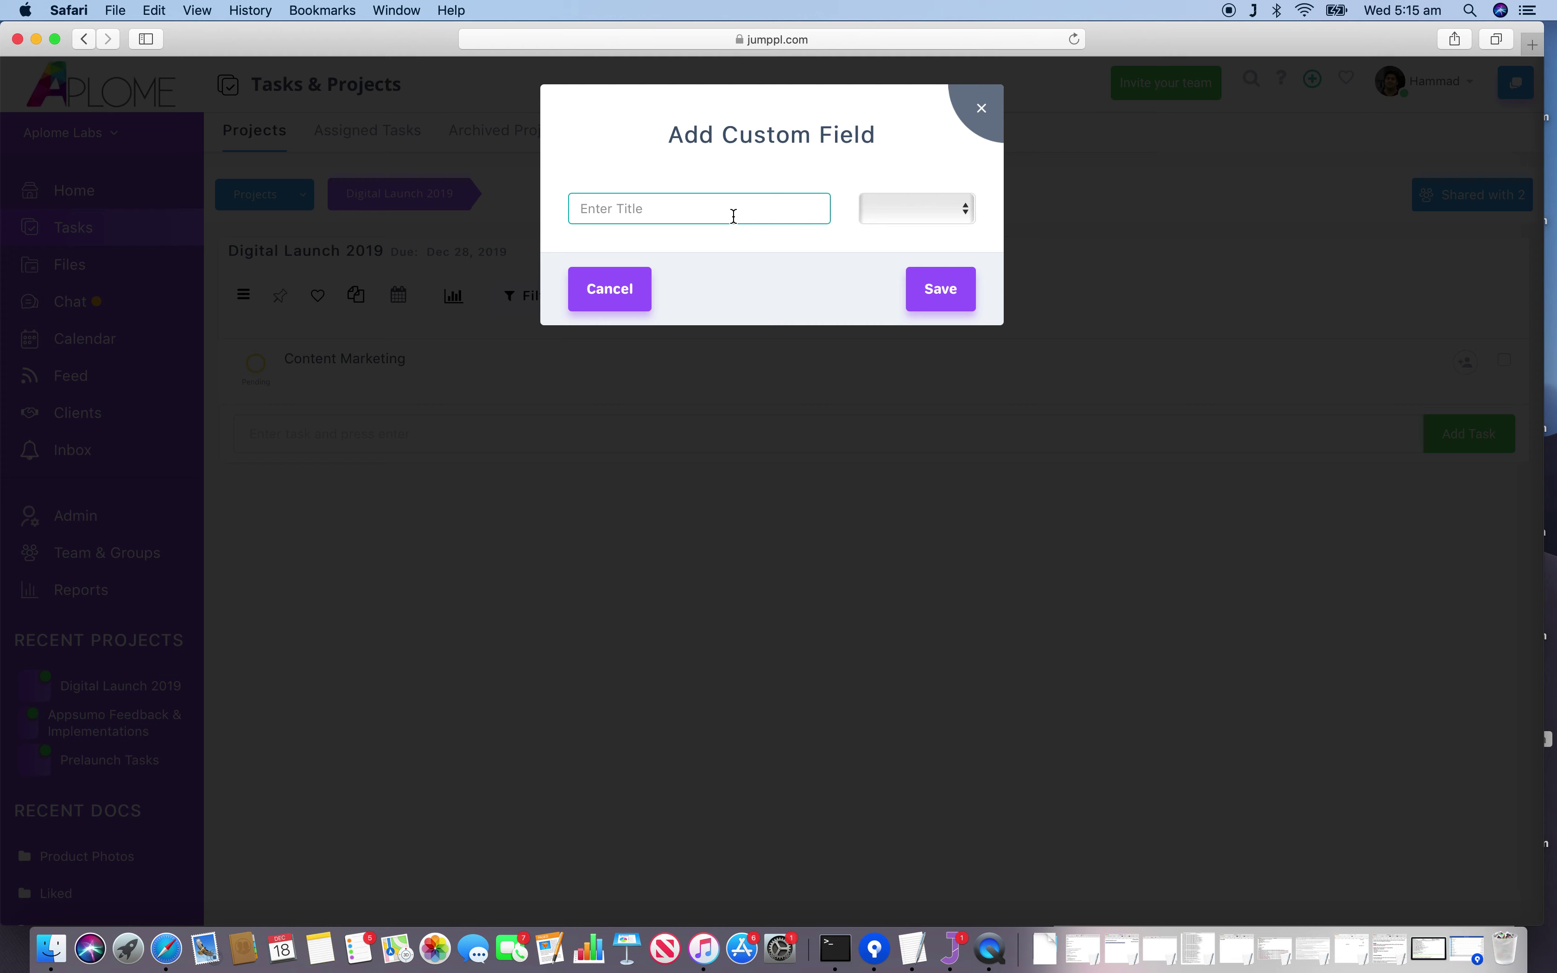
type("Email")
left_click(929, 216)
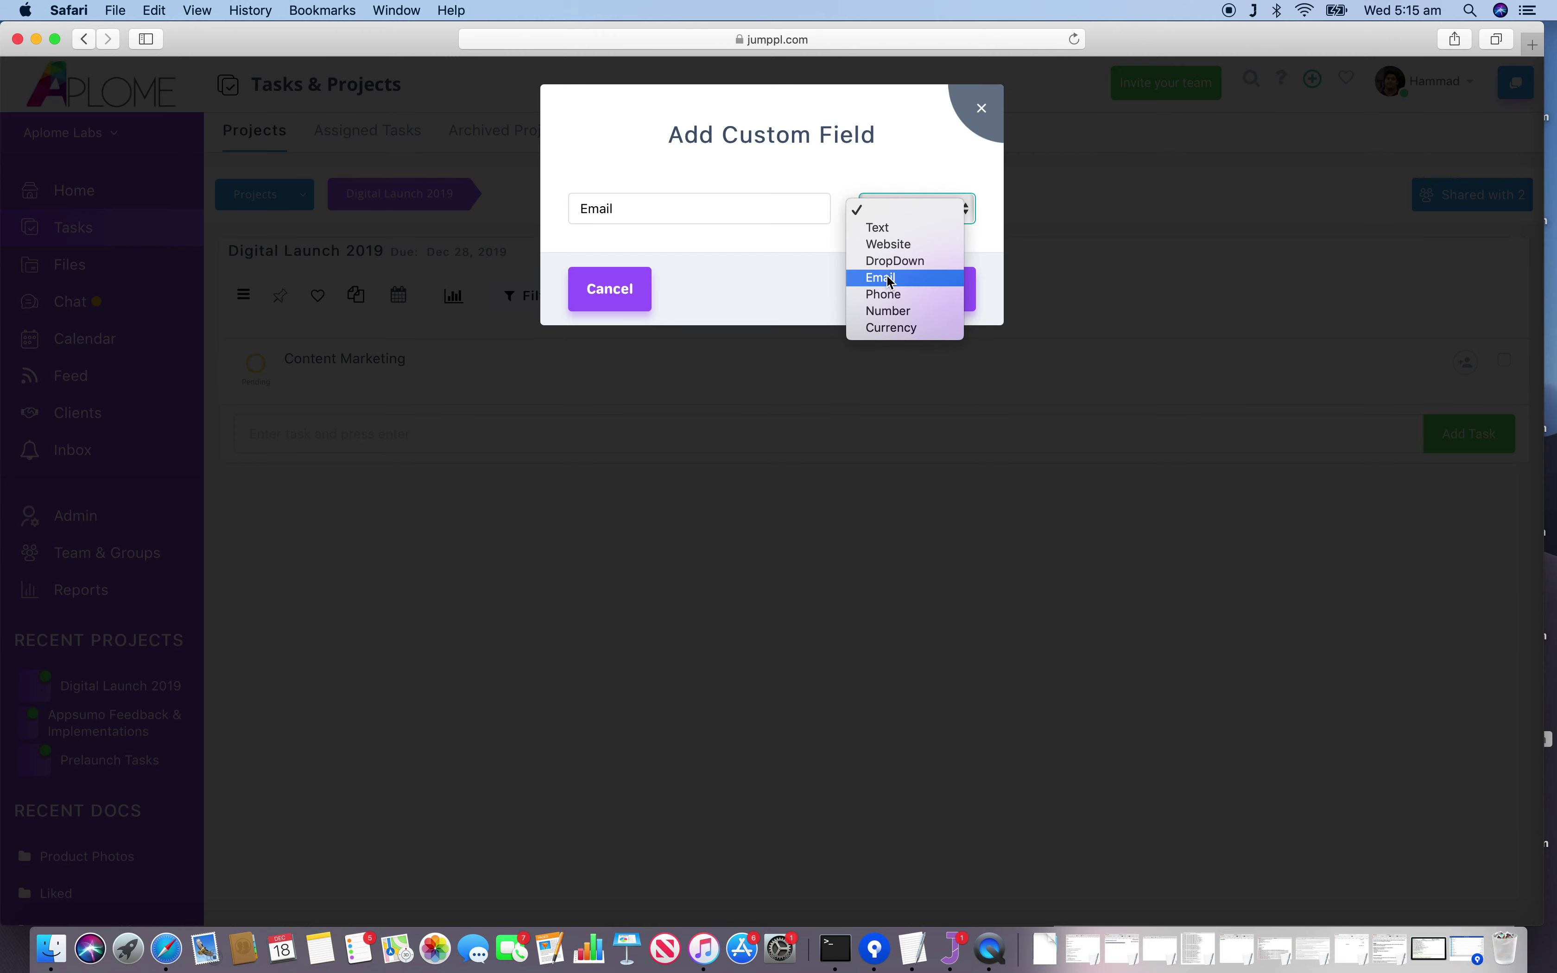
left_click(891, 282)
left_click(933, 208)
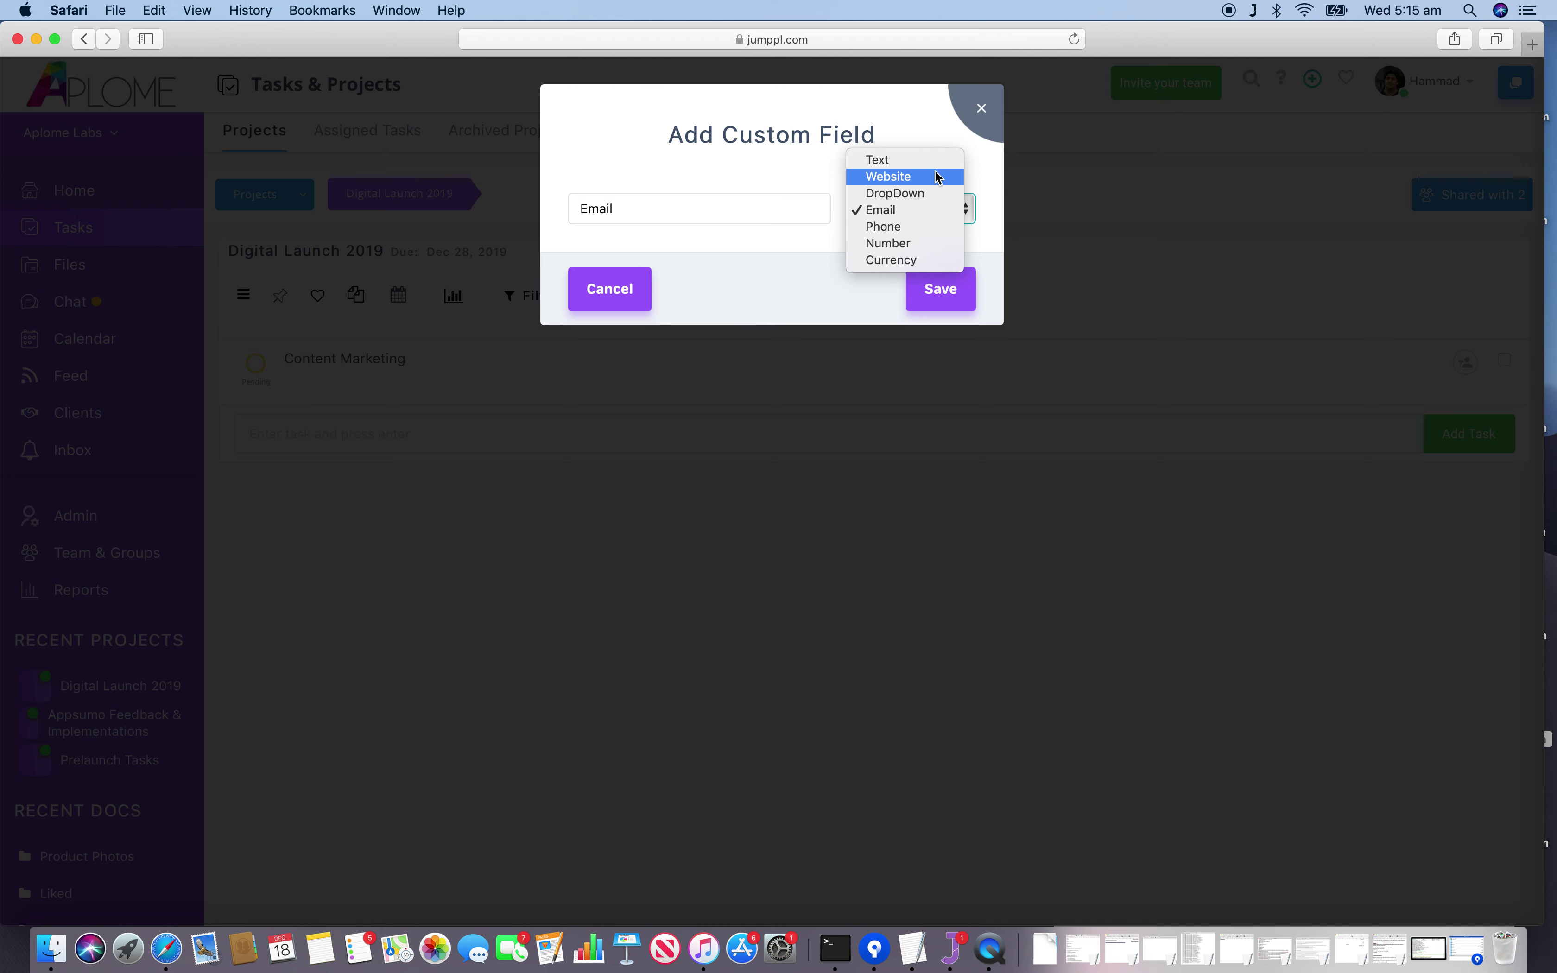
left_click(806, 176)
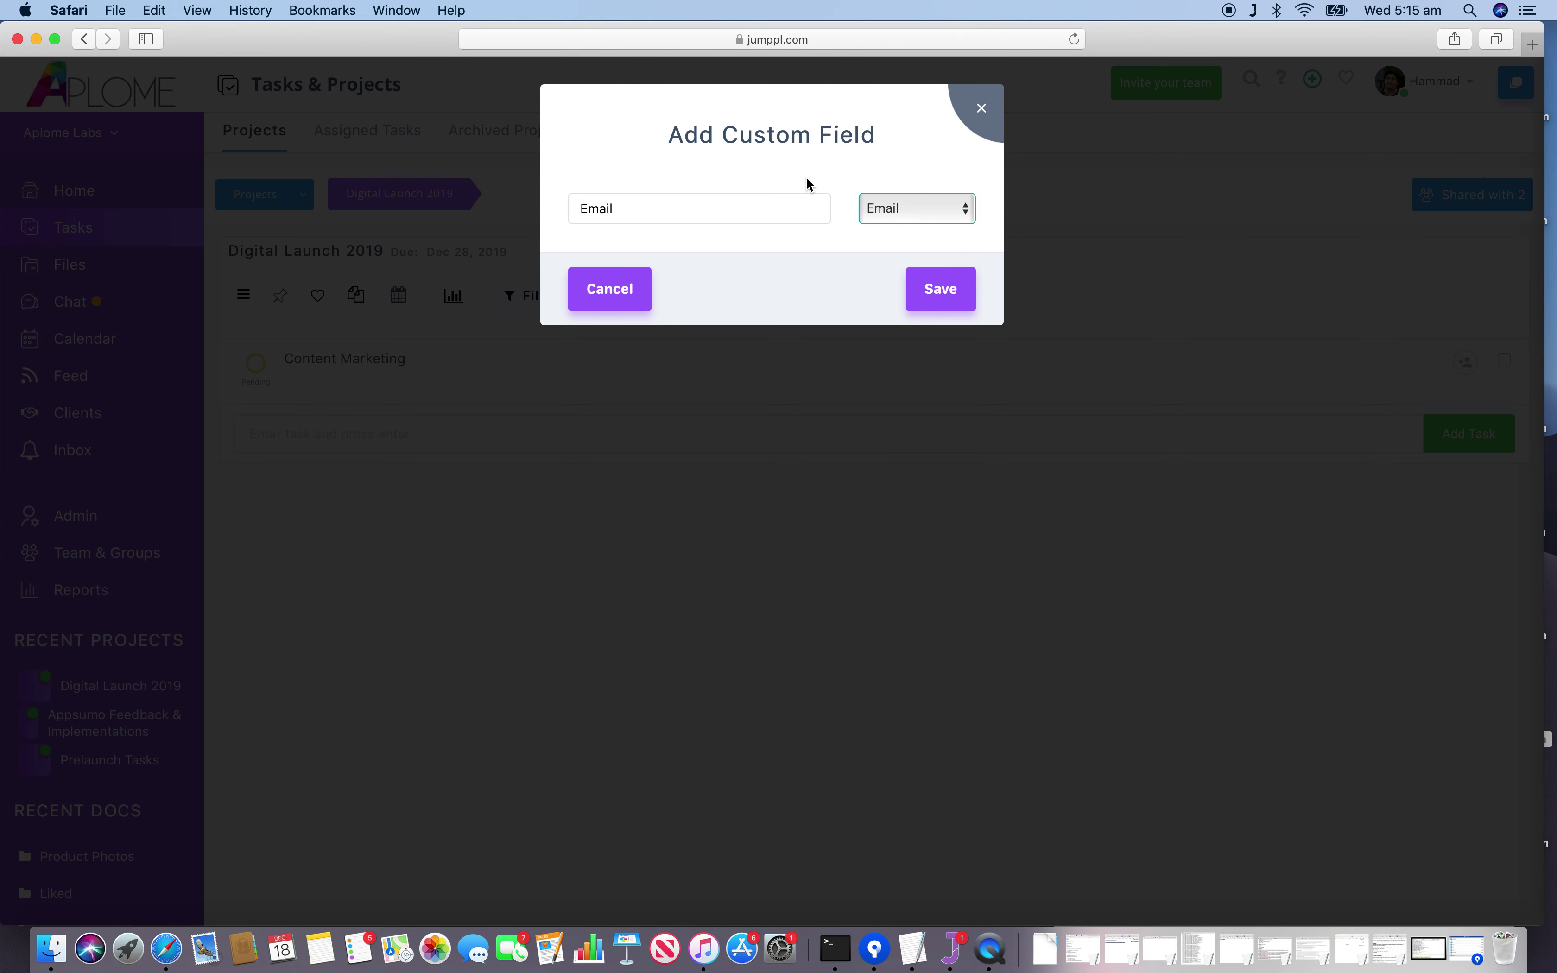
left_click(949, 296)
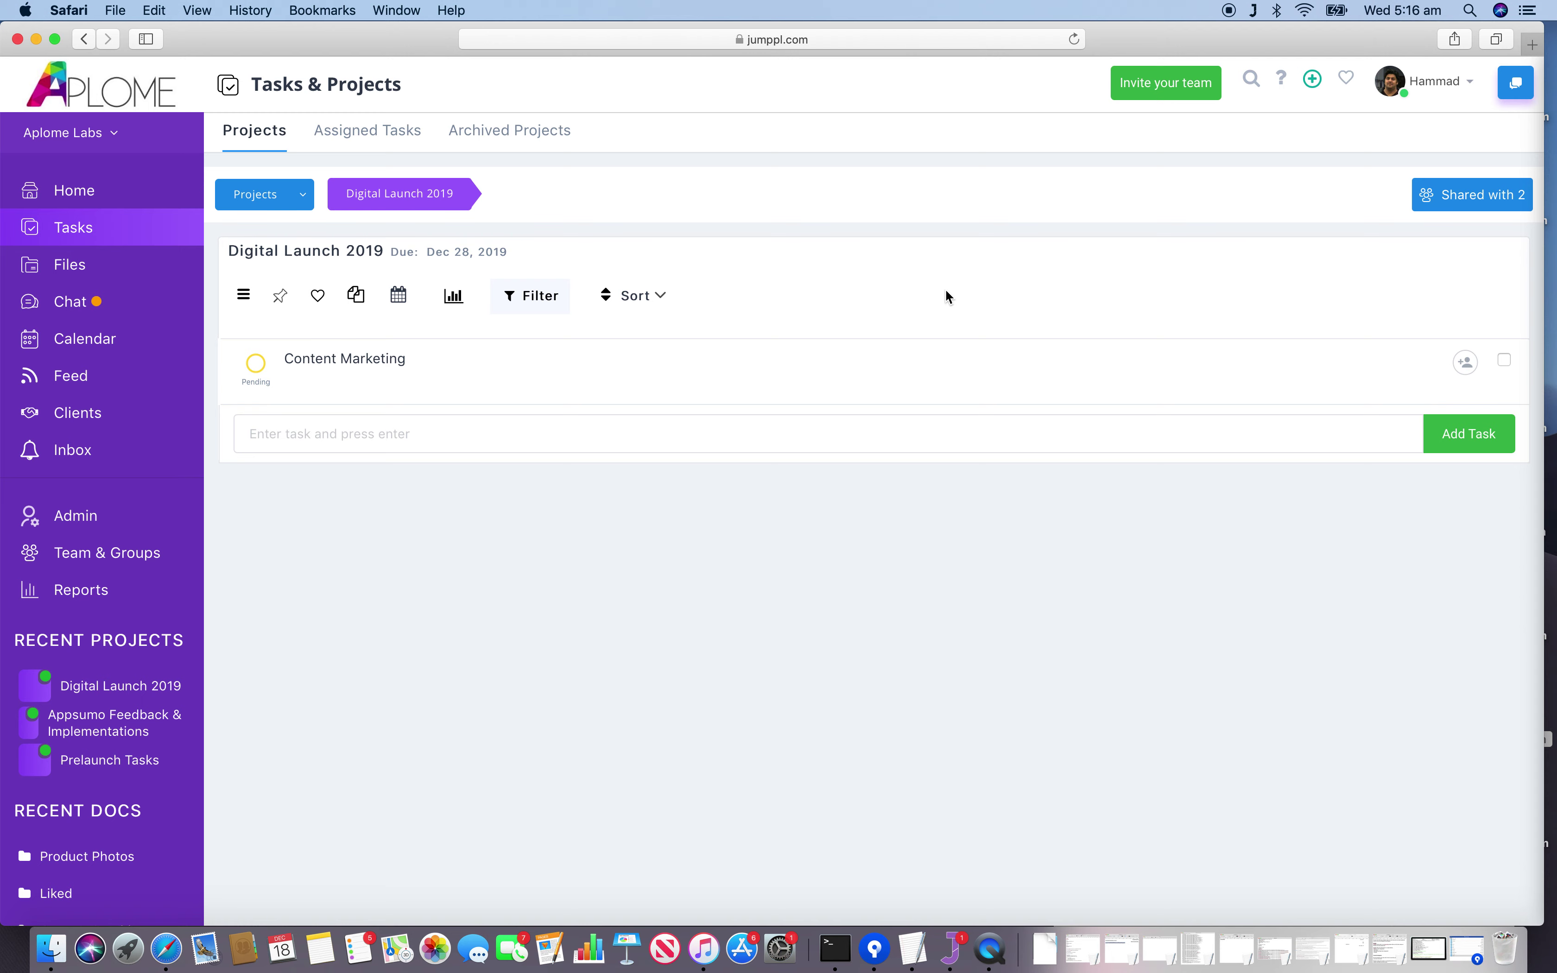
Enter the contact's e-mail address in the Content Marketing task's Email field.
left_click(429, 376)
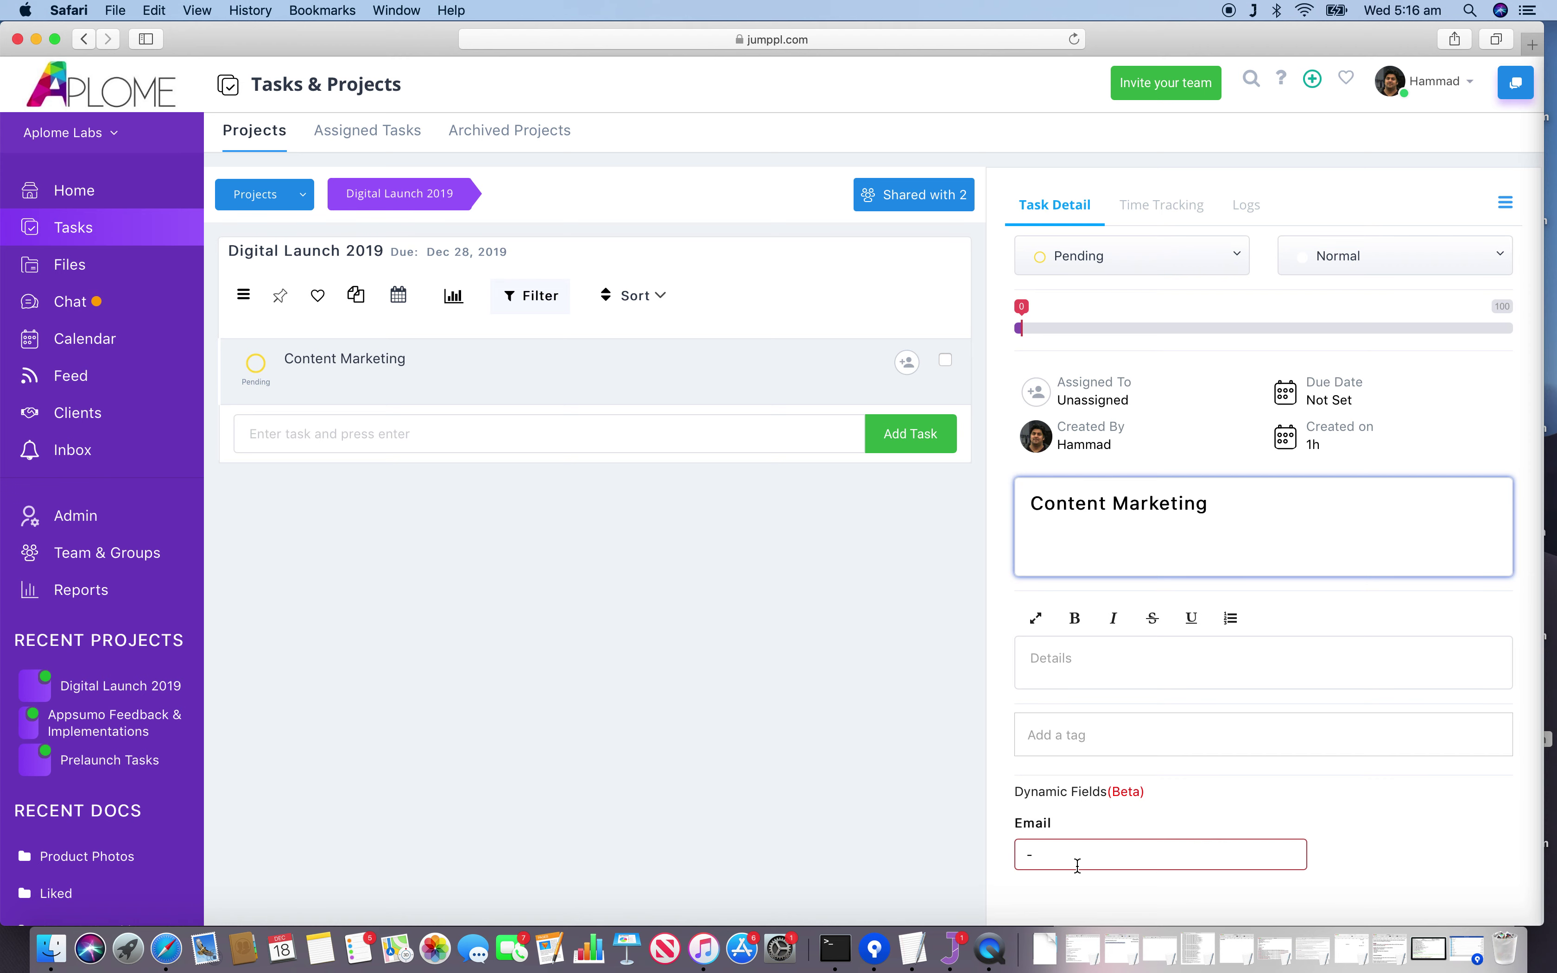
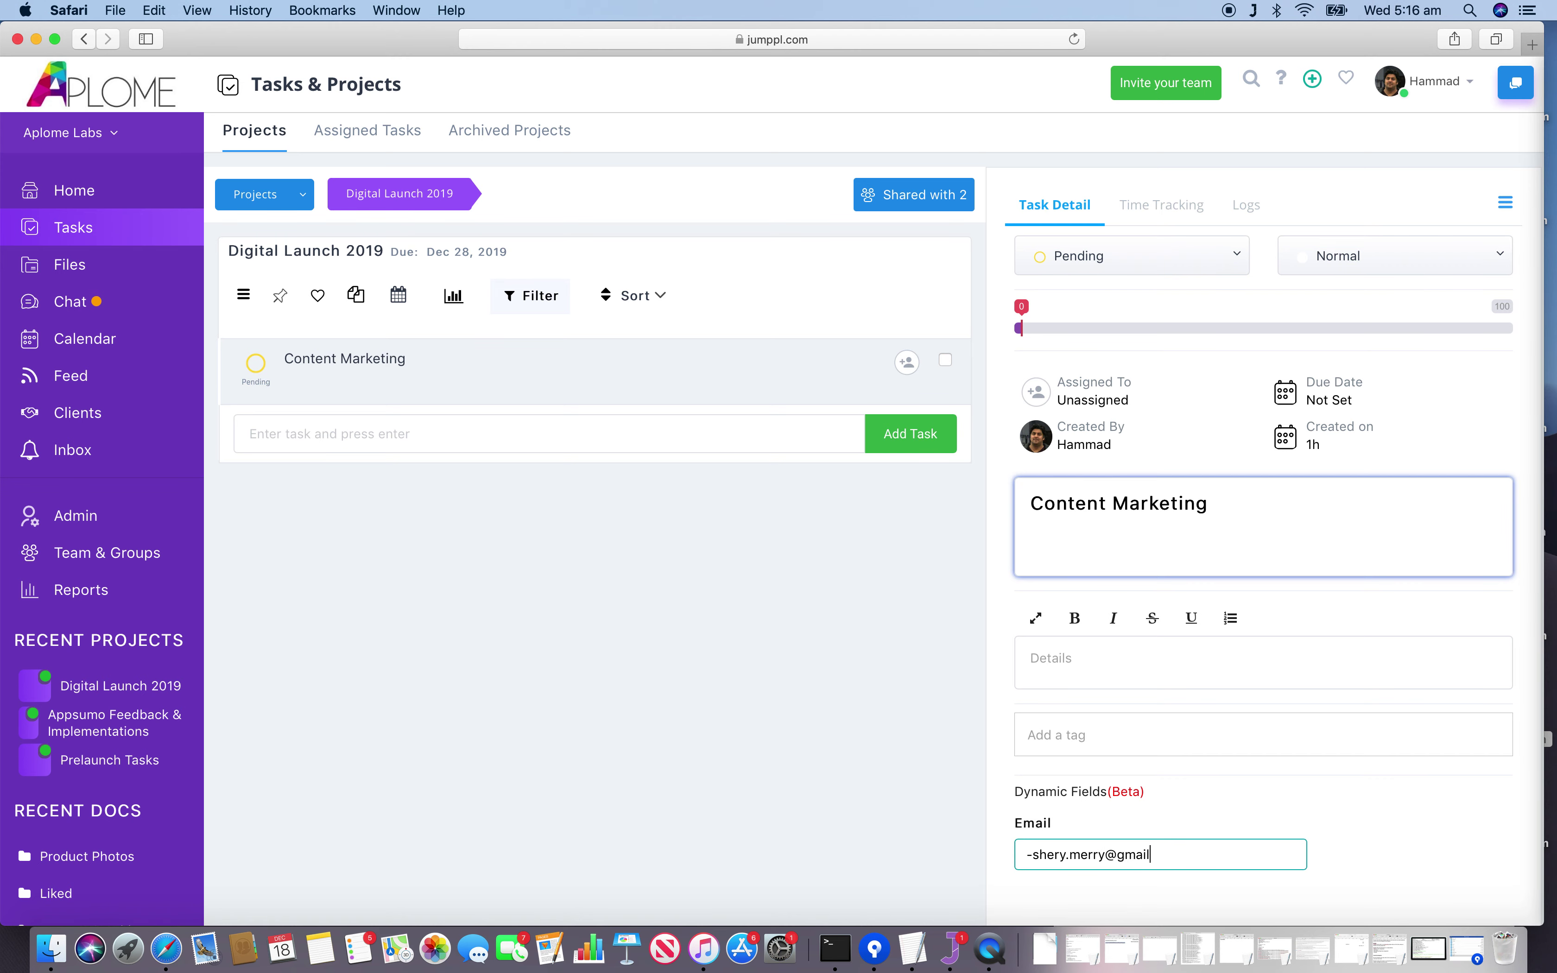
left_click(349, 447)
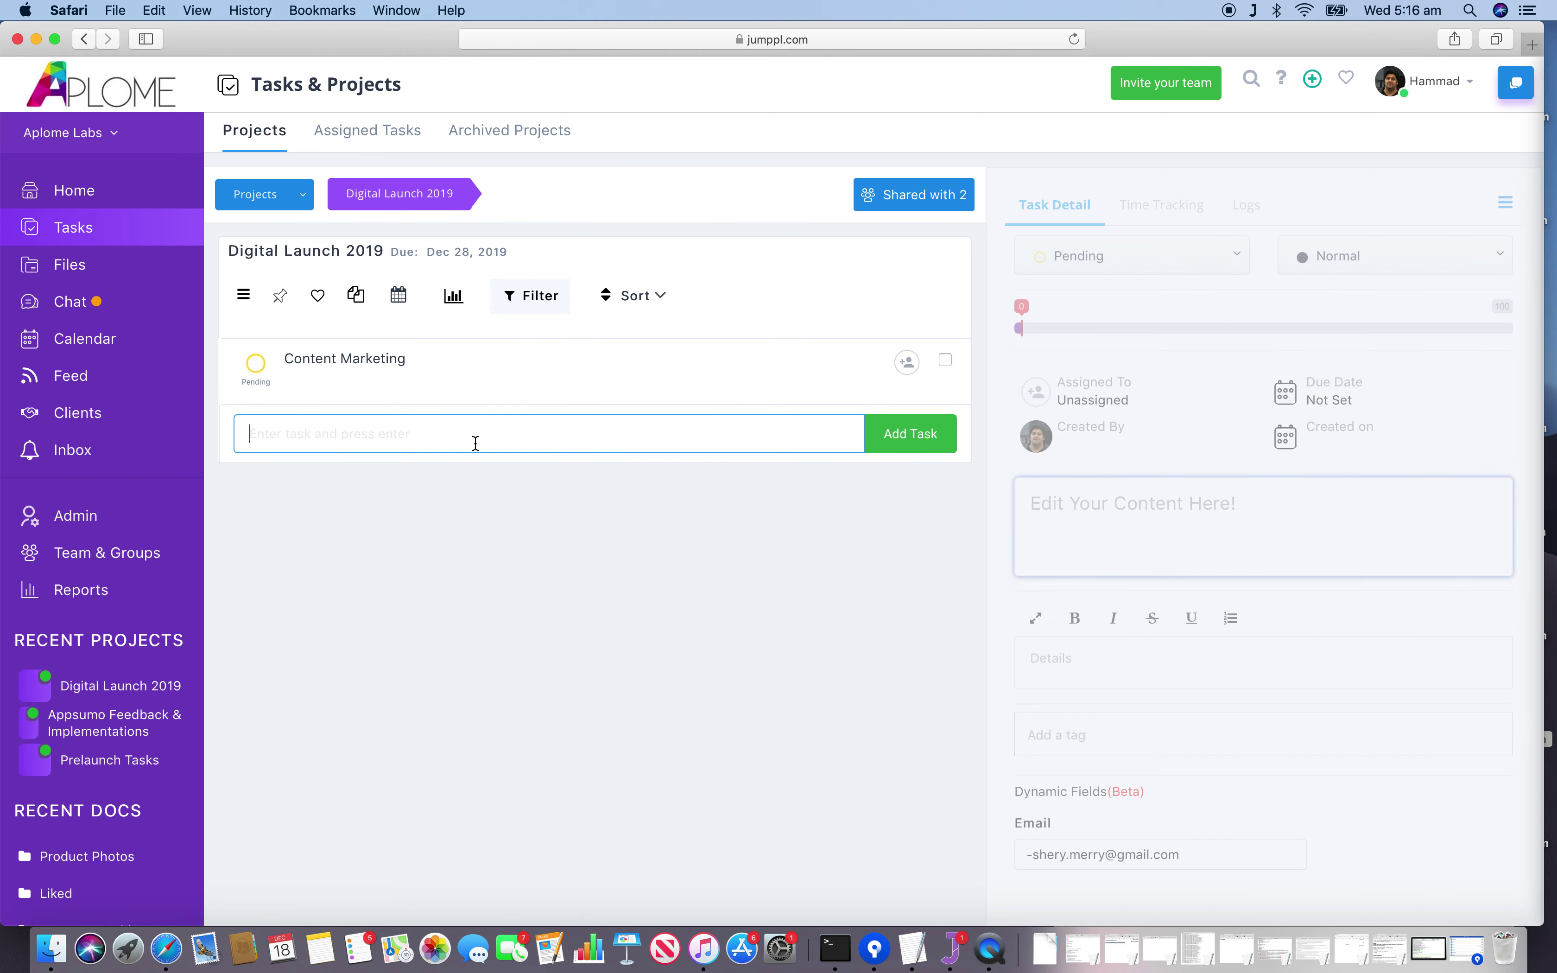
Retitle the Email custom field to 'Email Address' and save it.
left_click(245, 297)
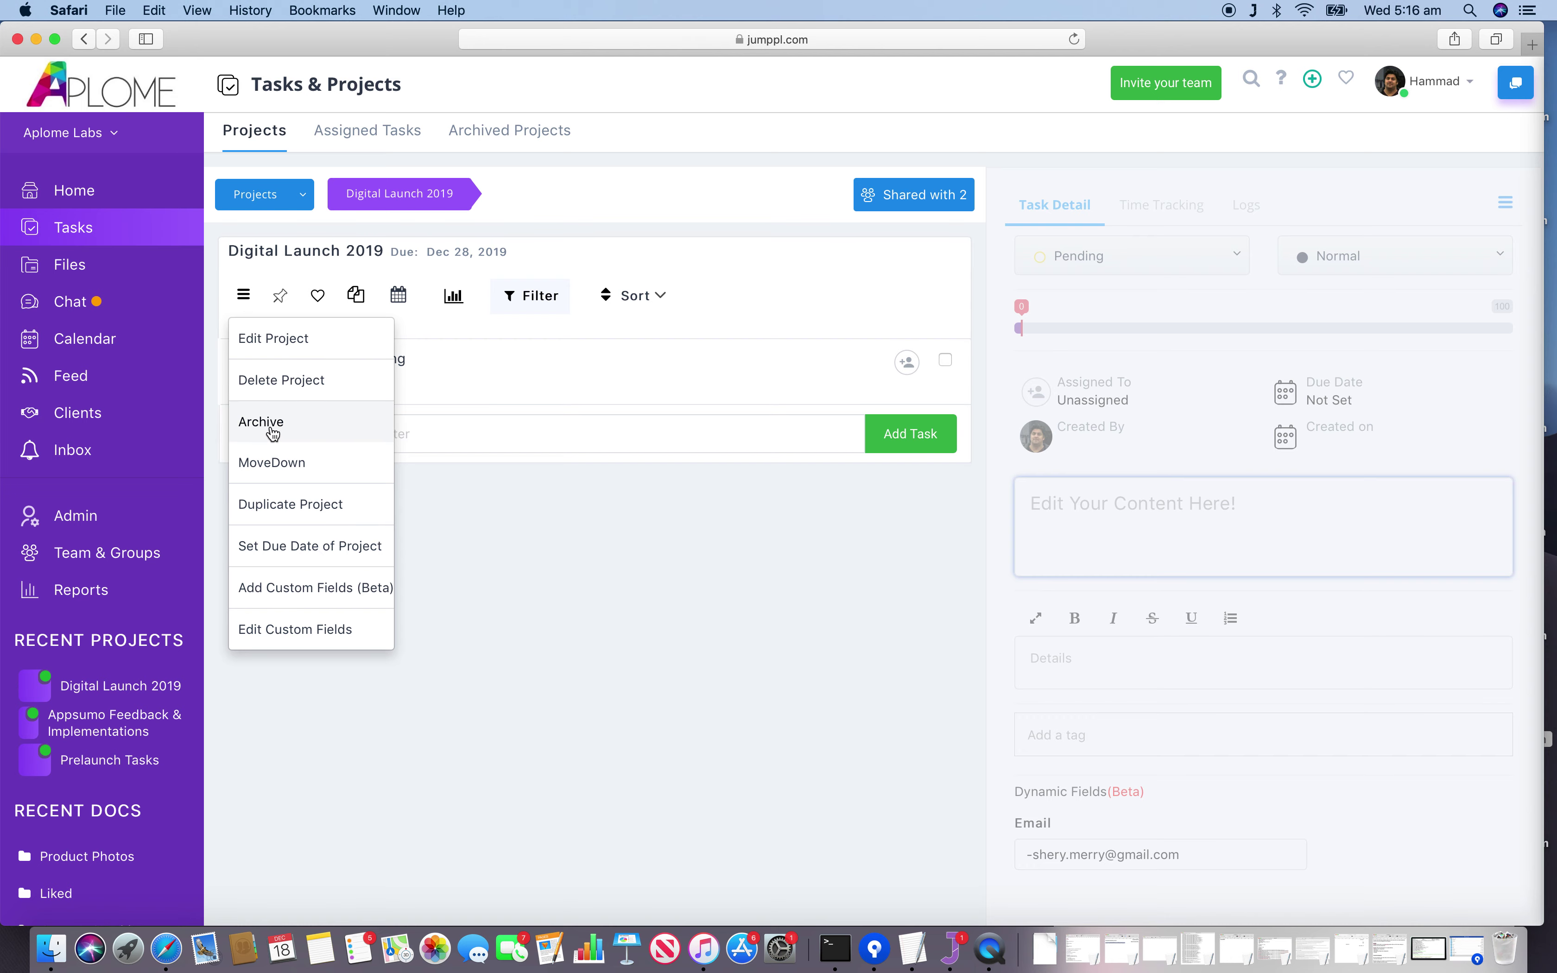
left_click(332, 631)
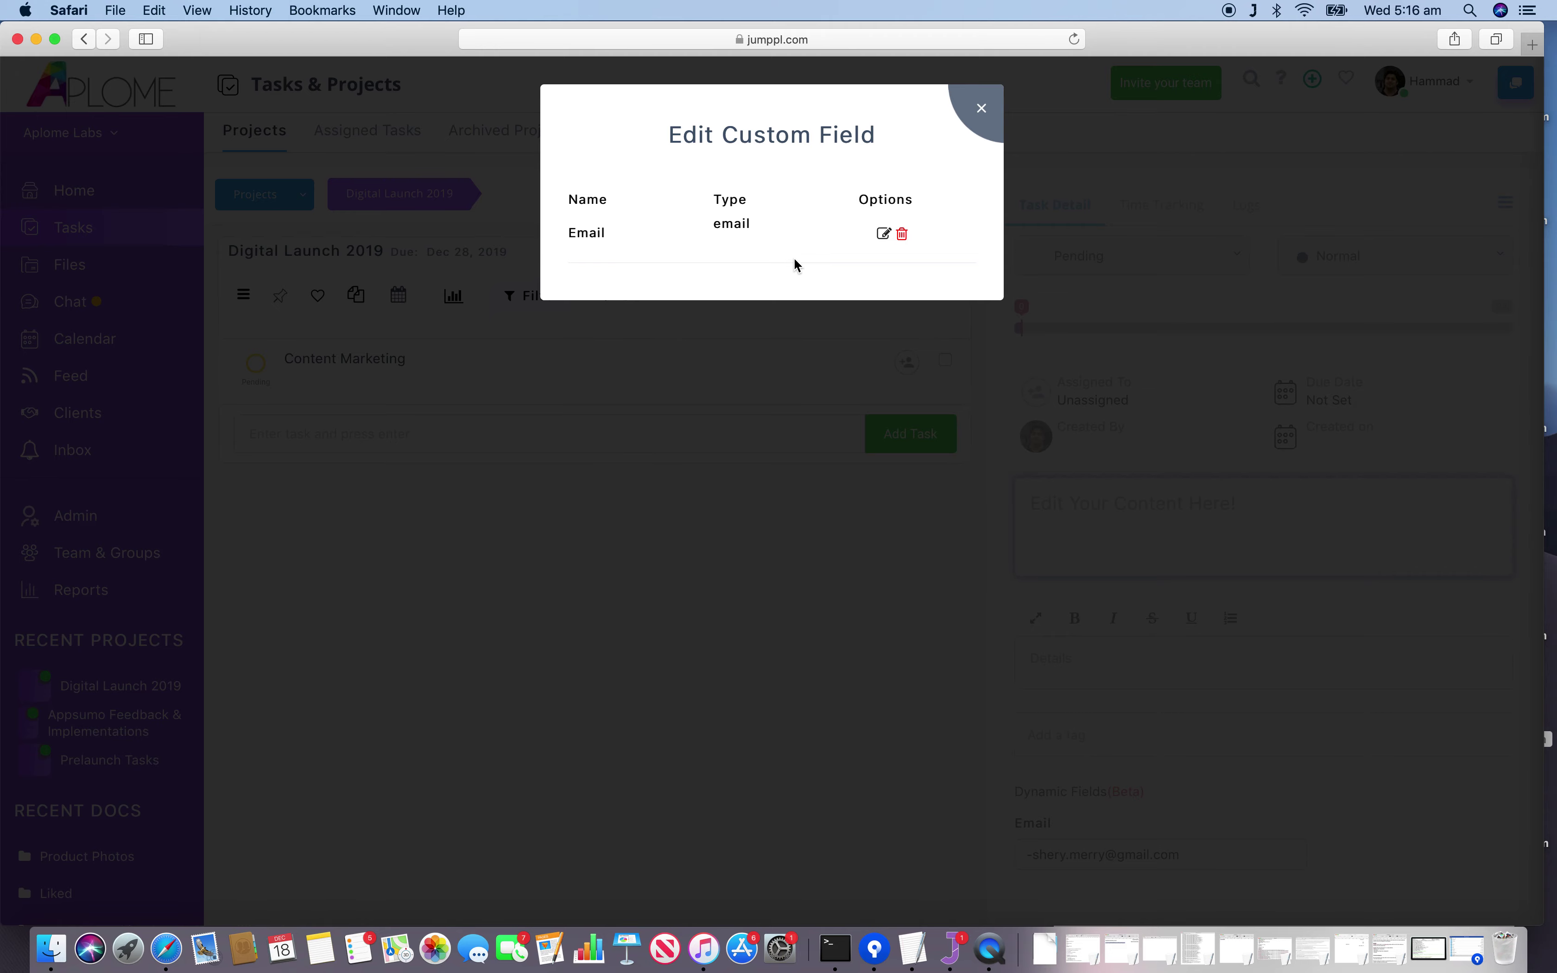
left_click(886, 235)
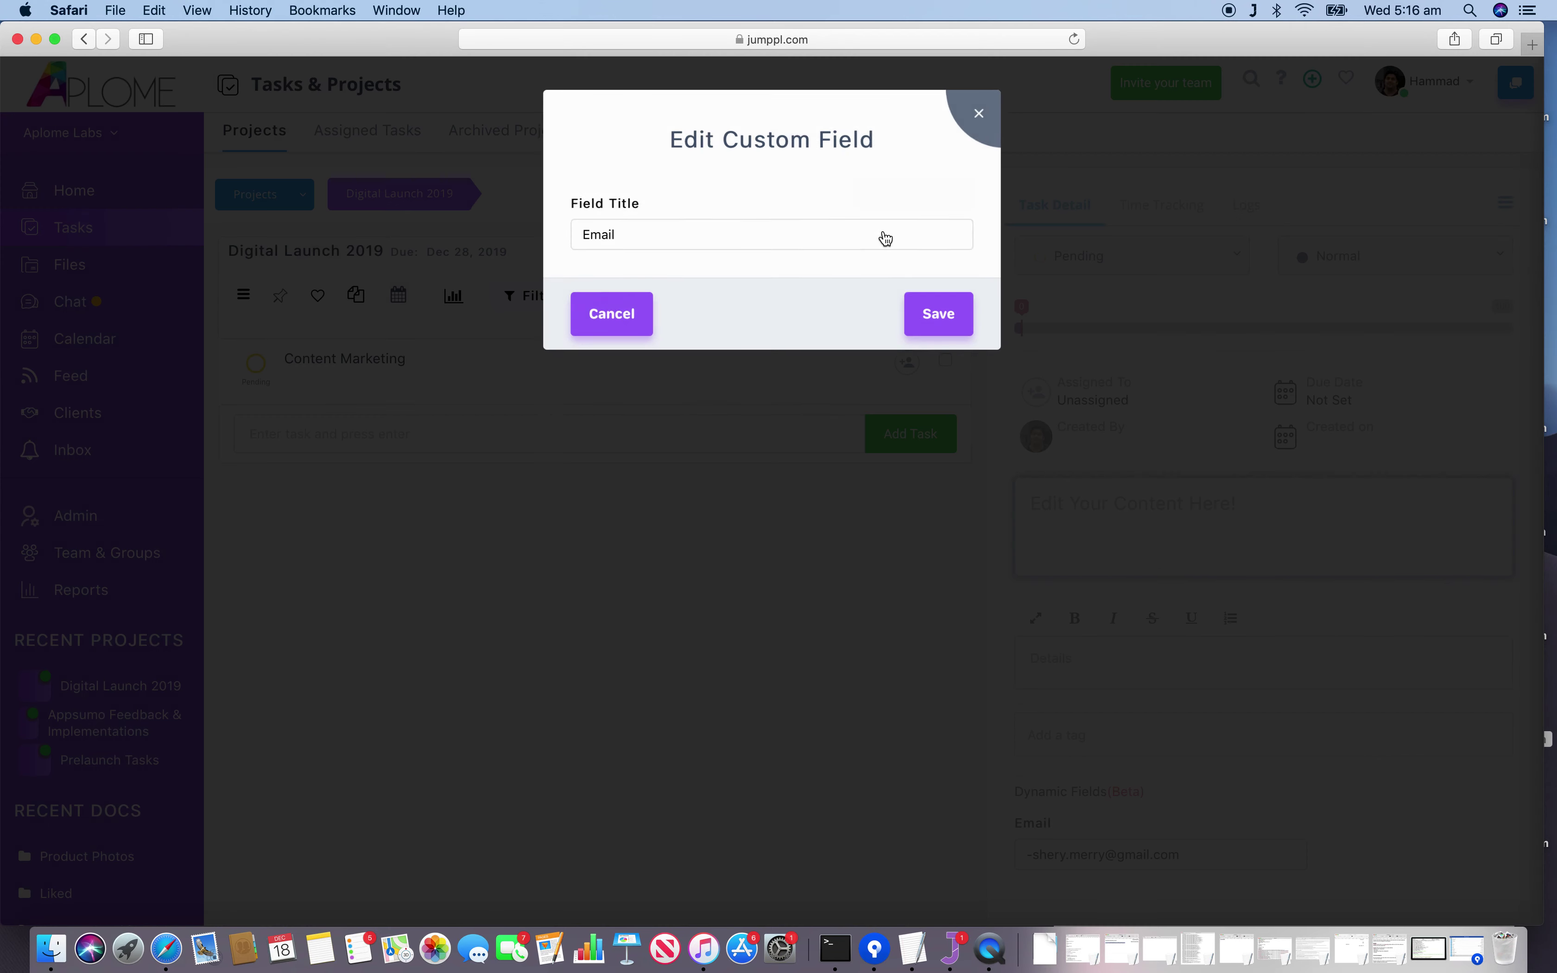
left_click(726, 235)
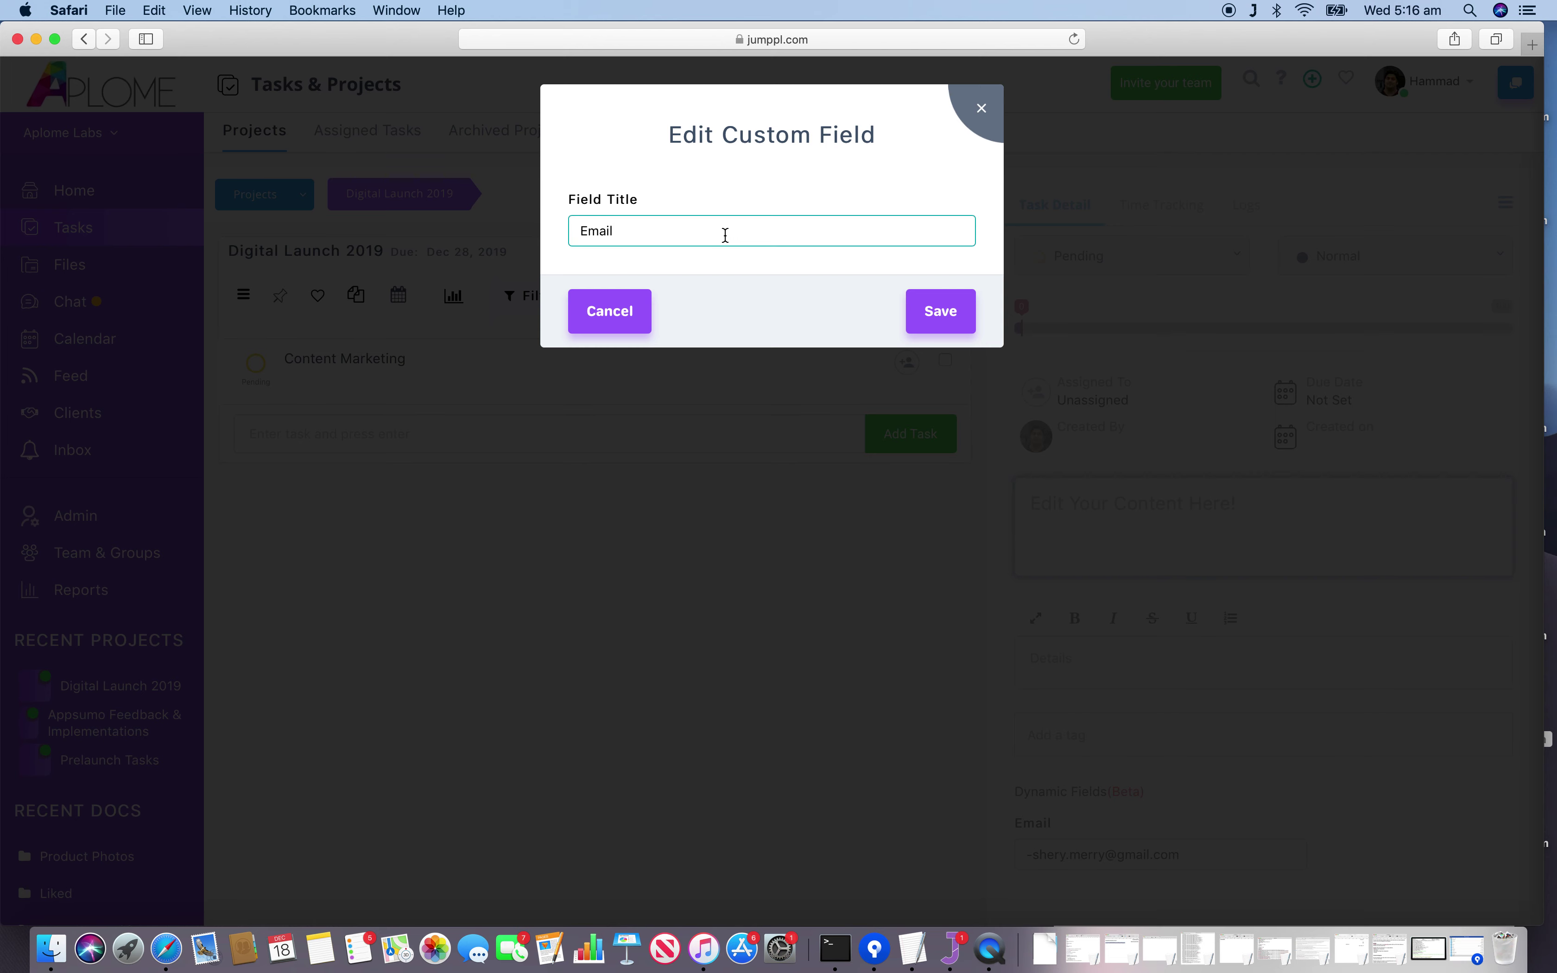
type("Addre")
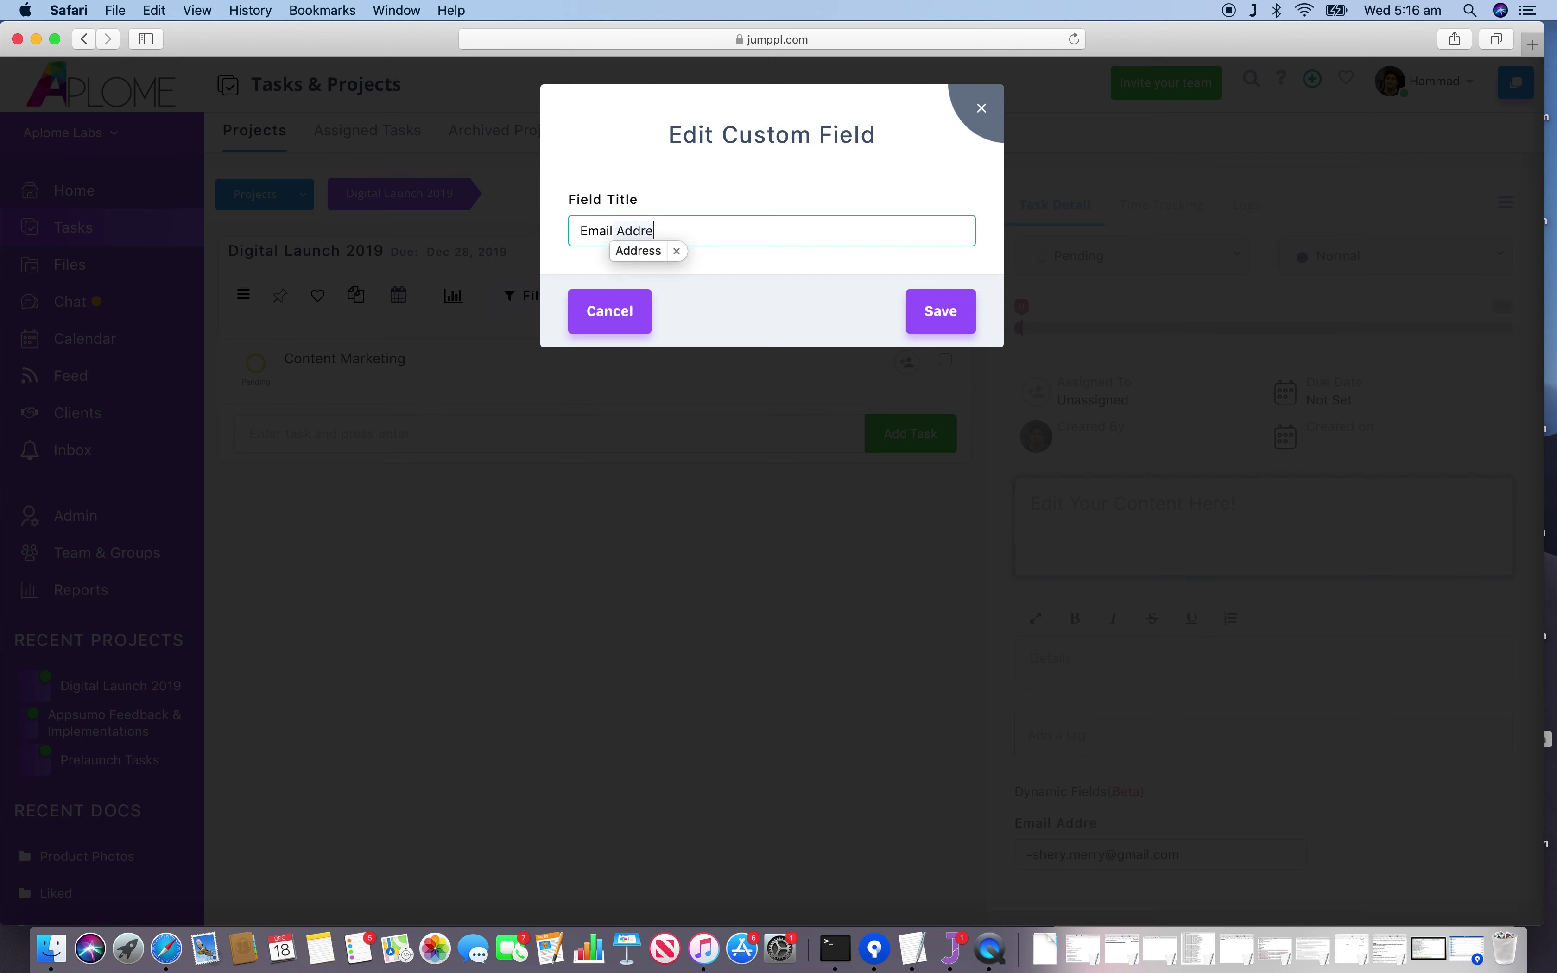
type("ss")
key("Return")
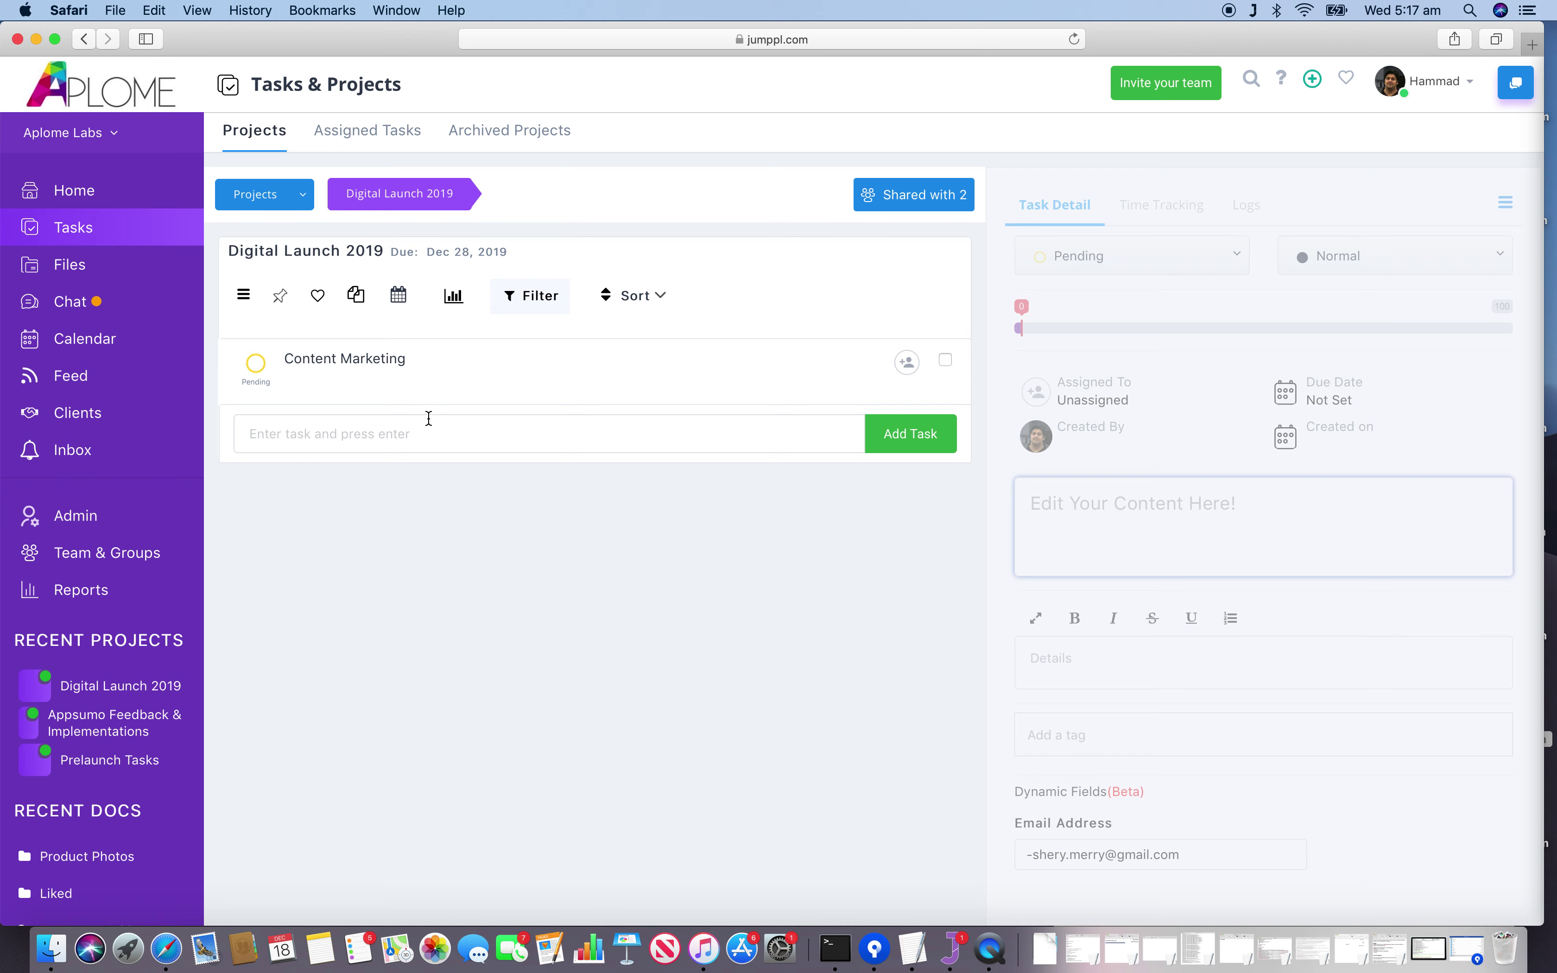
View the Content Marketing task's details showing its Email Address value.
left_click(412, 371)
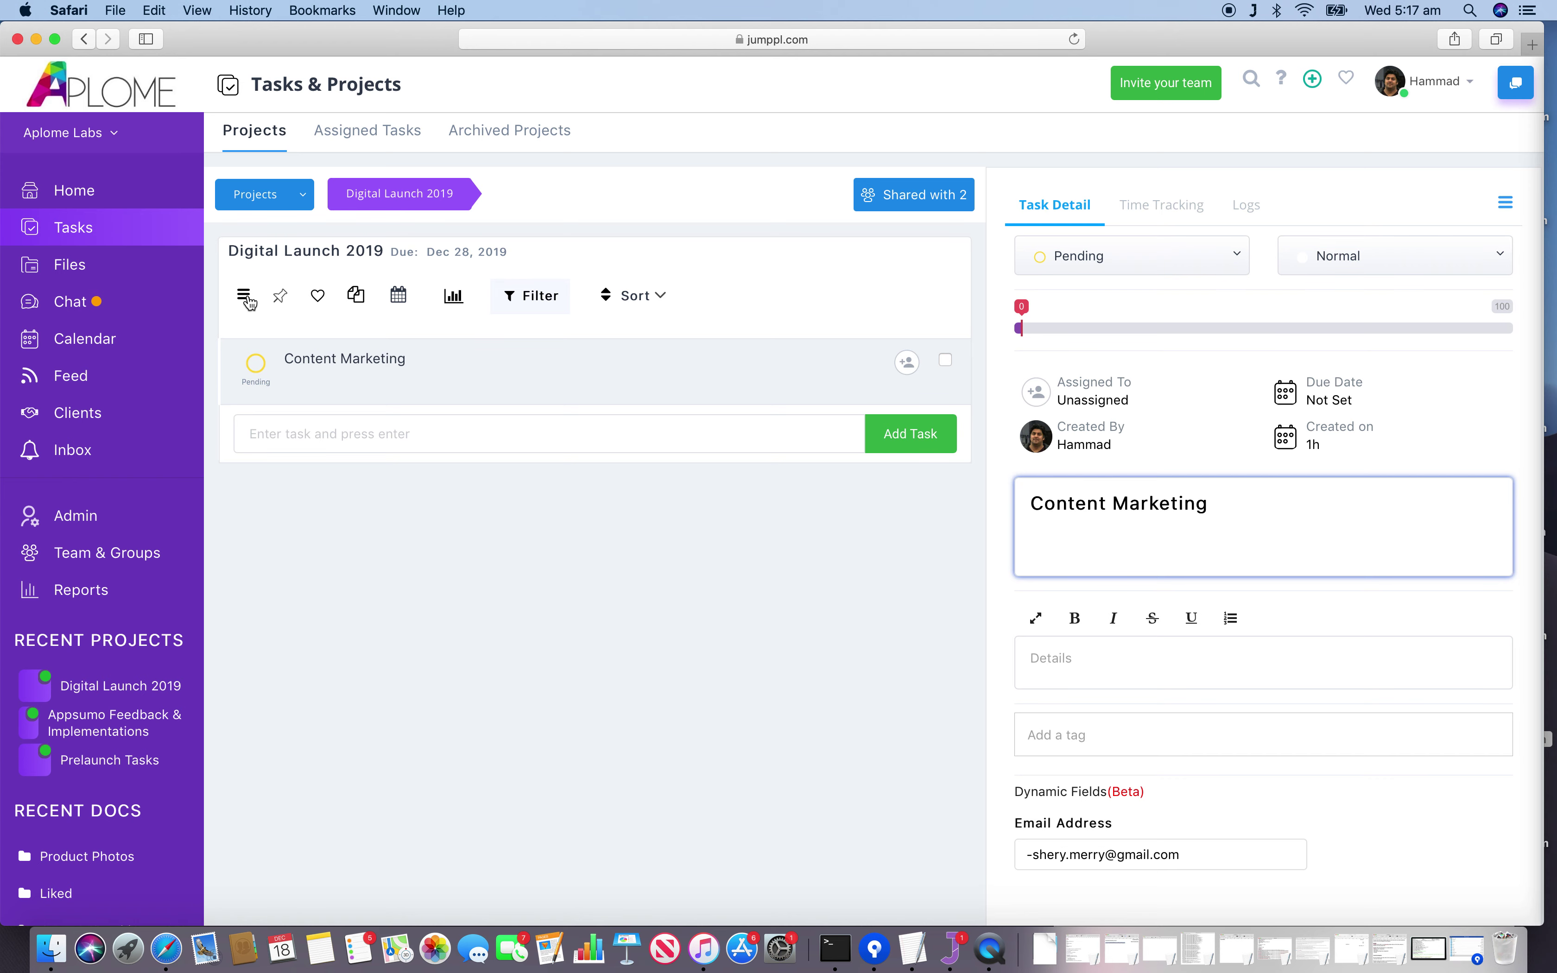
left_click(250, 301)
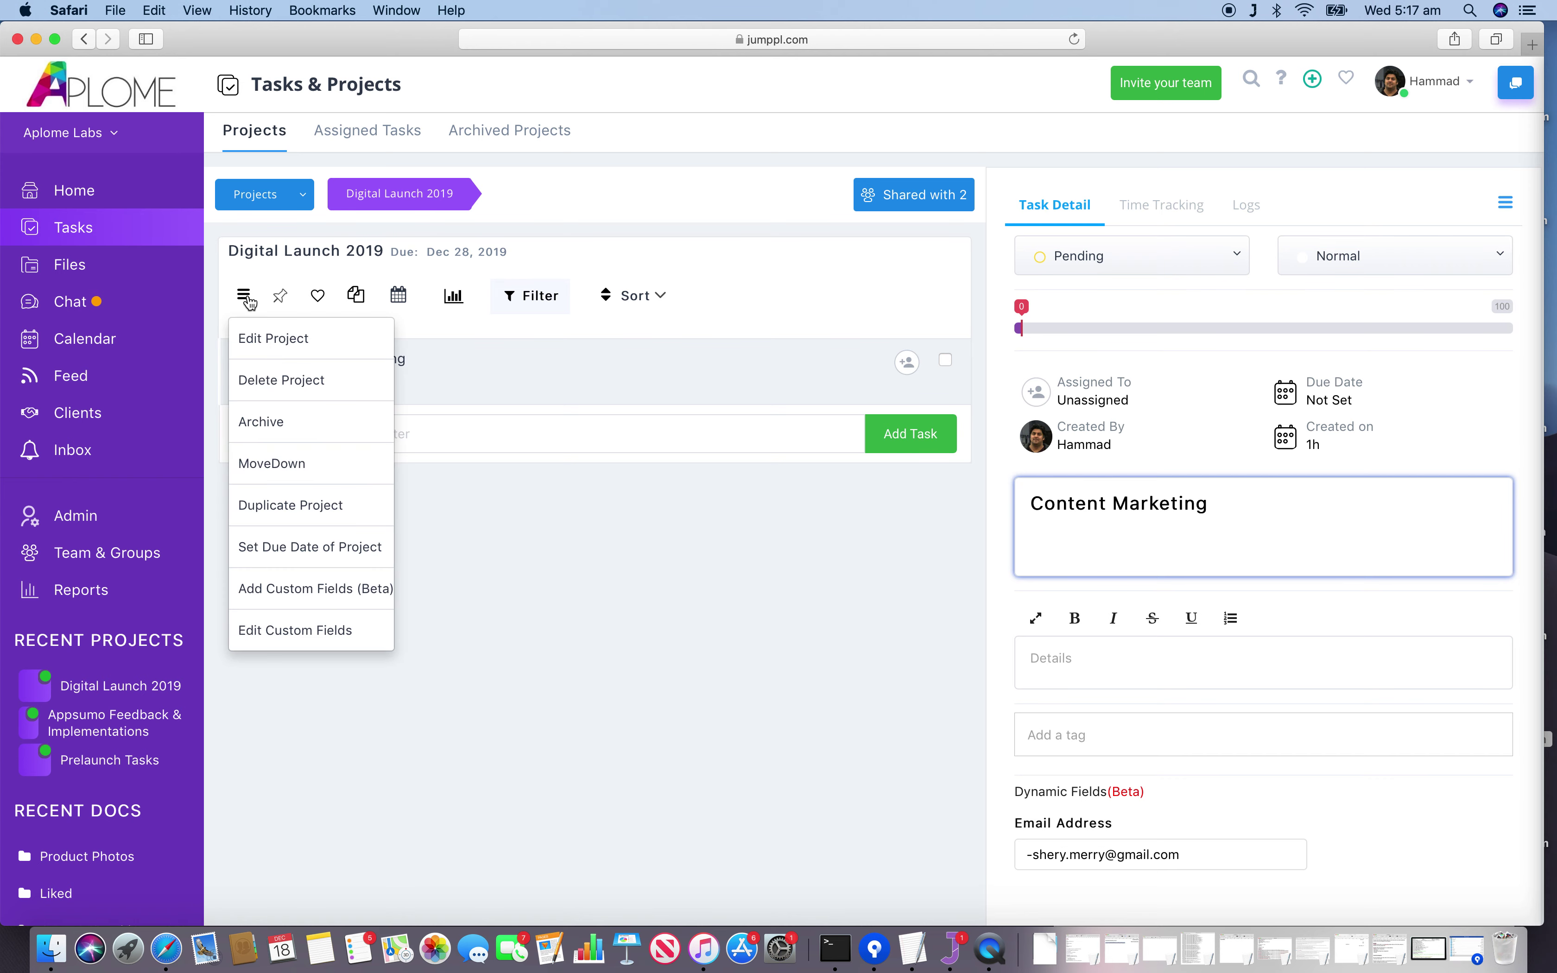